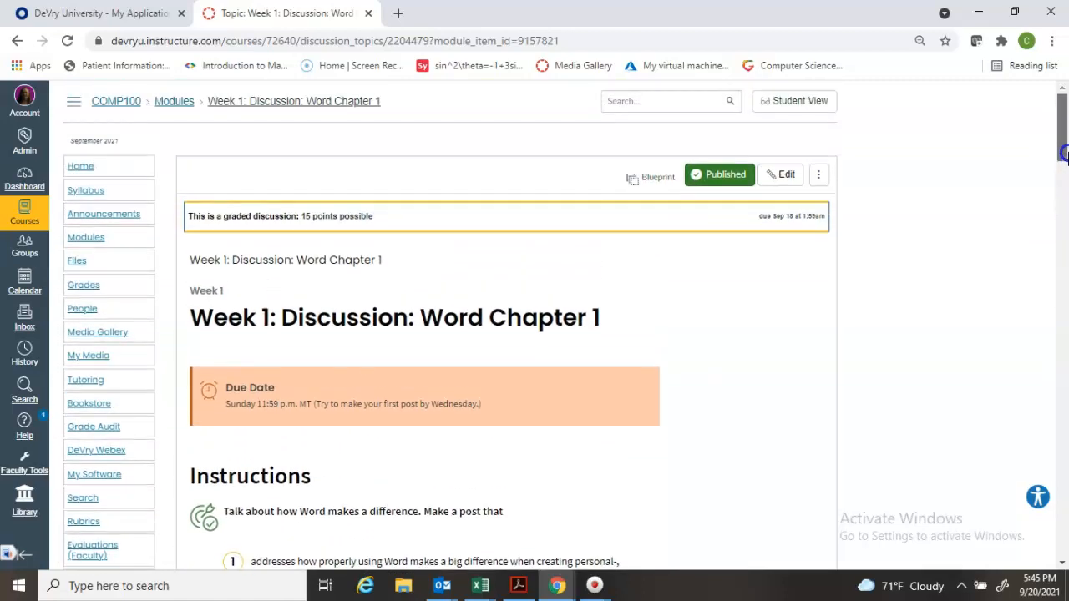
Start adding a new rubric to the Week 1: Discussion: Word Chapter 1 topic and move its dialog fully into view
left_click(818, 178)
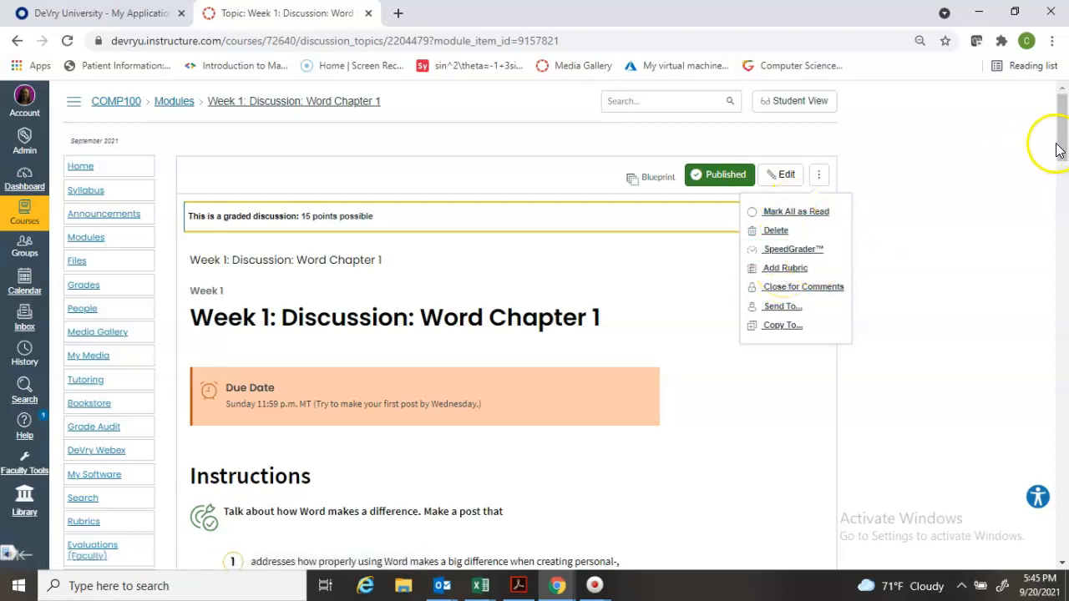
left_click_drag(1061, 148, 1062, 278)
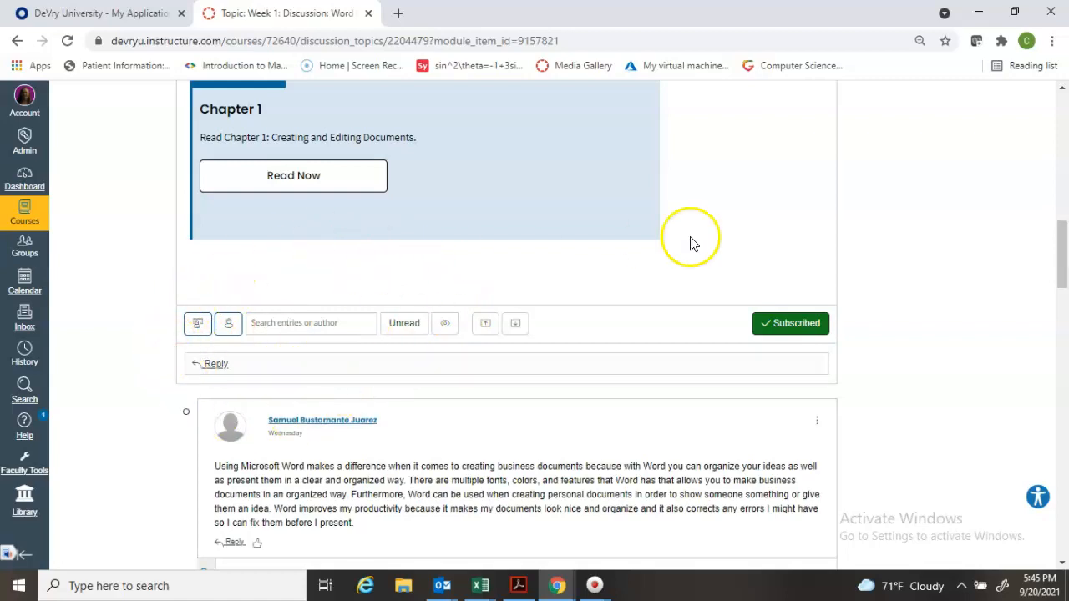
left_click_drag(1063, 247, 1056, 113)
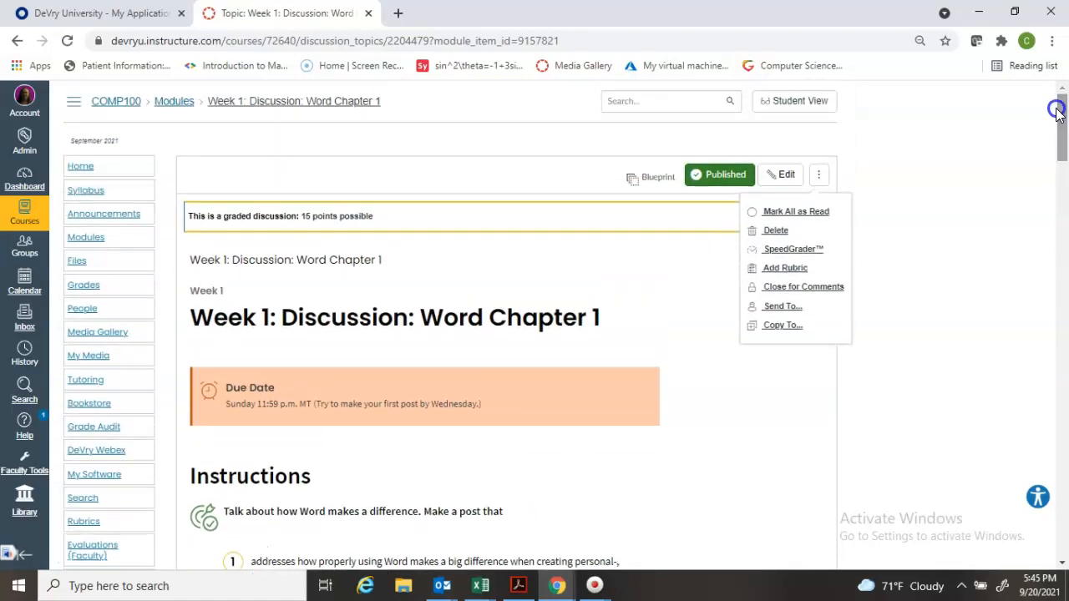
left_click(791, 269)
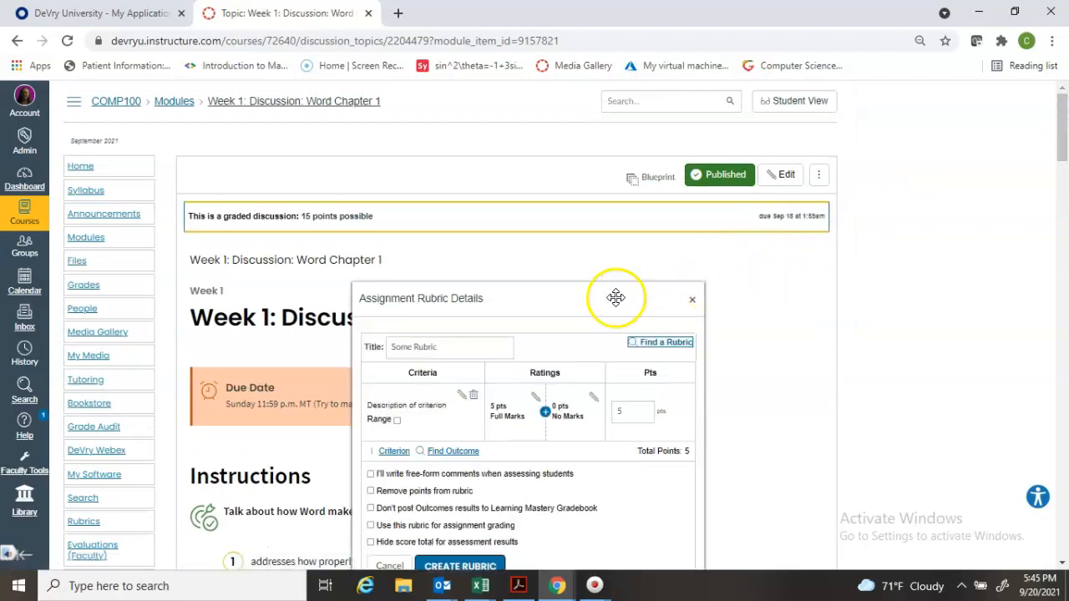
left_click_drag(580, 302, 542, 126)
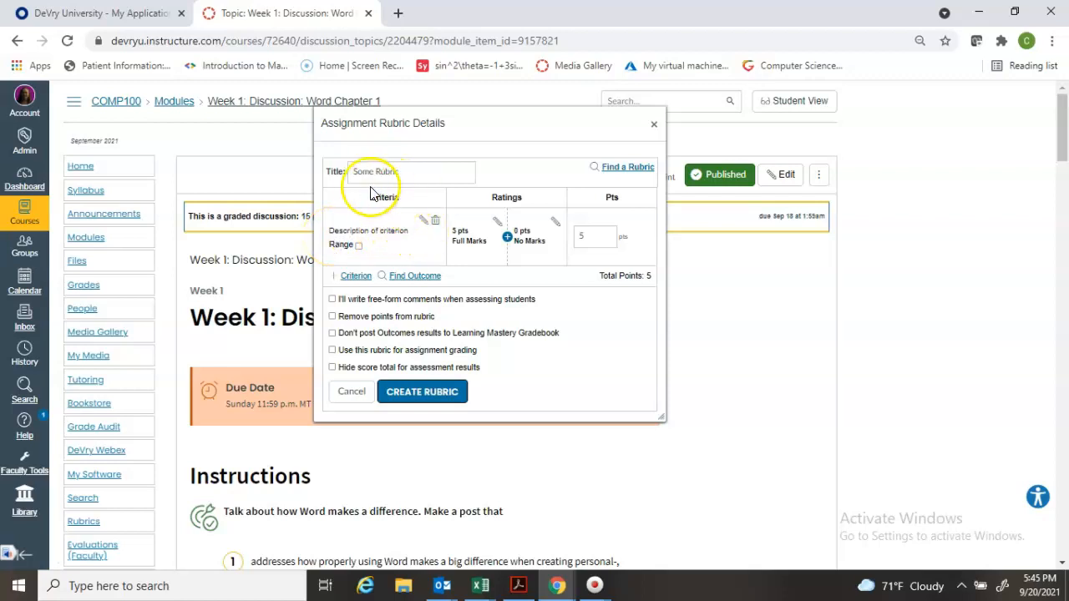
Title the rubric "COMP100 15 pt discussion"
left_click(399, 172)
triple_click(352, 172)
left_click(351, 172)
left_click_drag(352, 172, 432, 172)
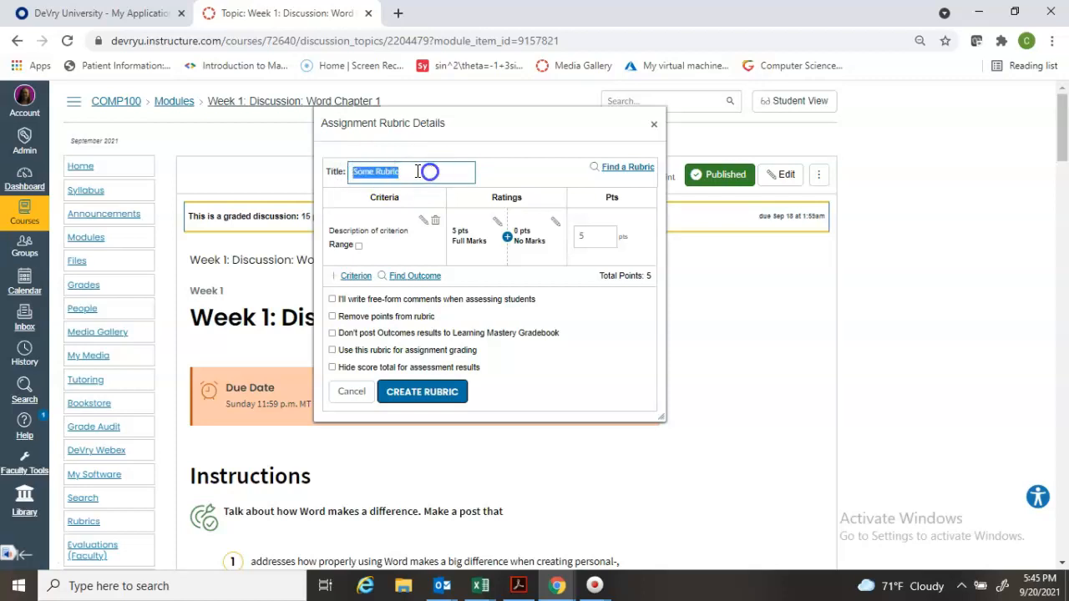
type("COMP100")
left_click_drag(429, 126, 515, 96)
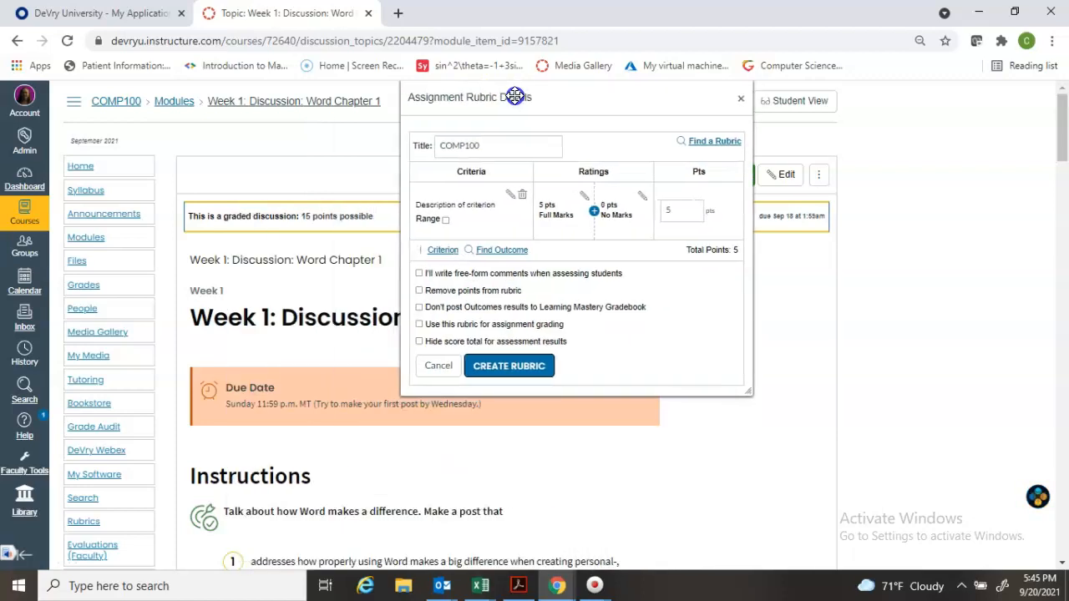
left_click(538, 144)
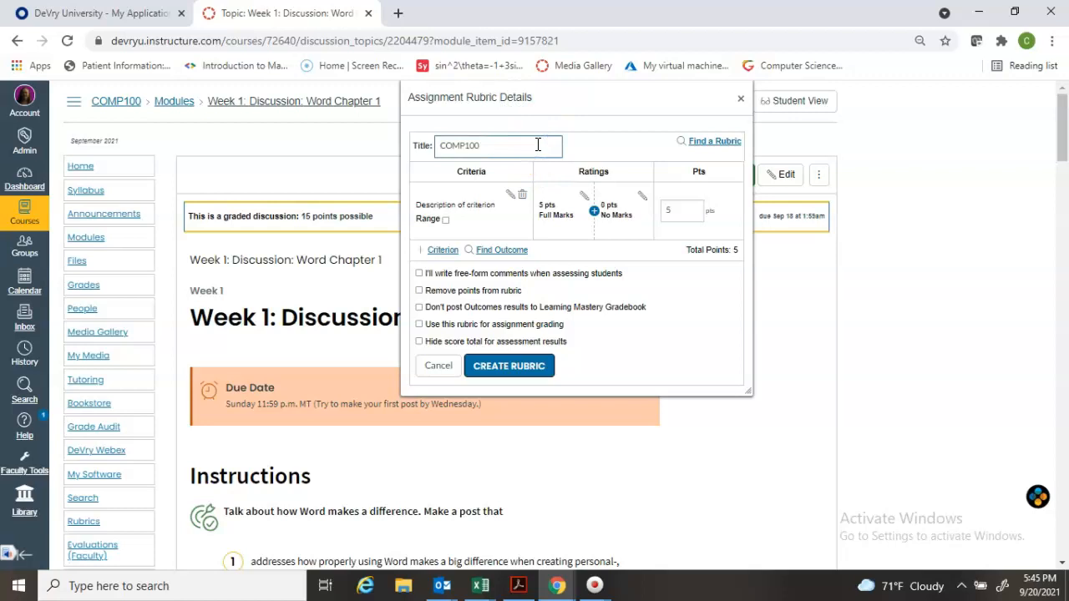
type("15 pt")
type("s")
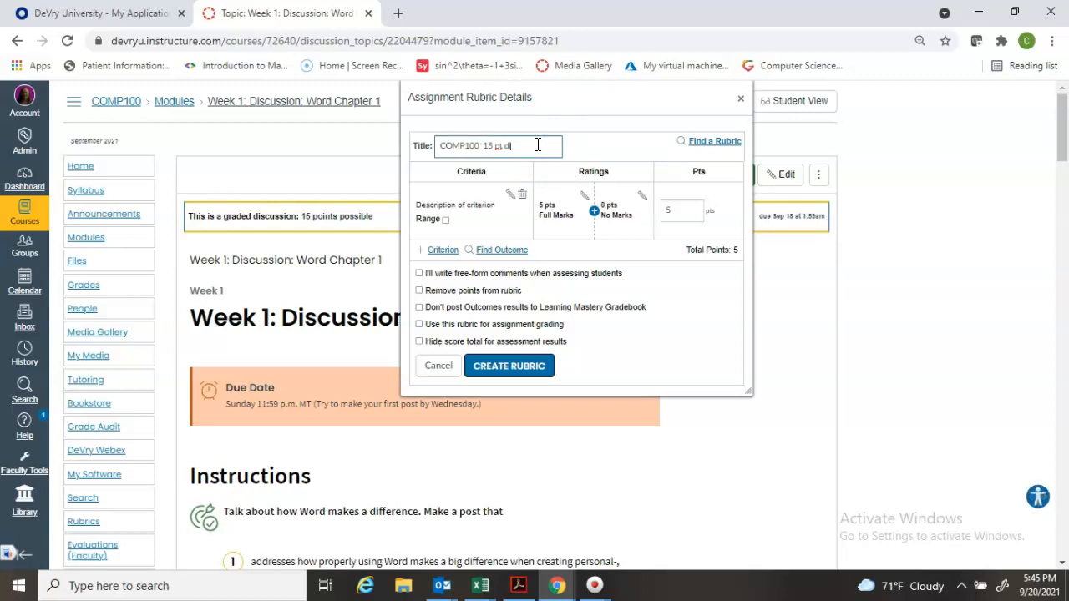
type("discussion")
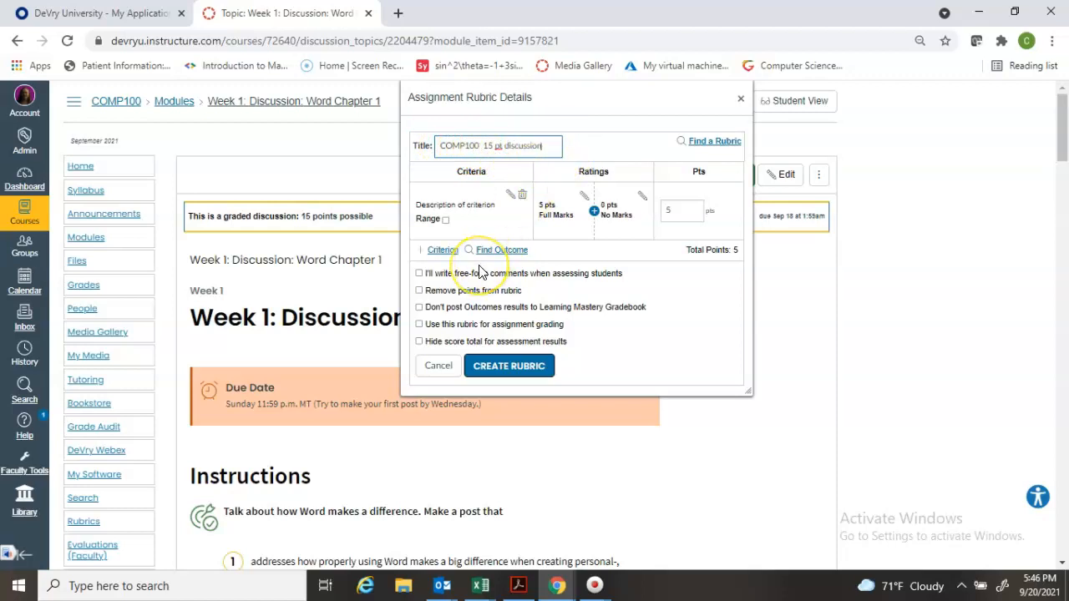
Replace the first criterion's description with "Frequency"
left_click(509, 197)
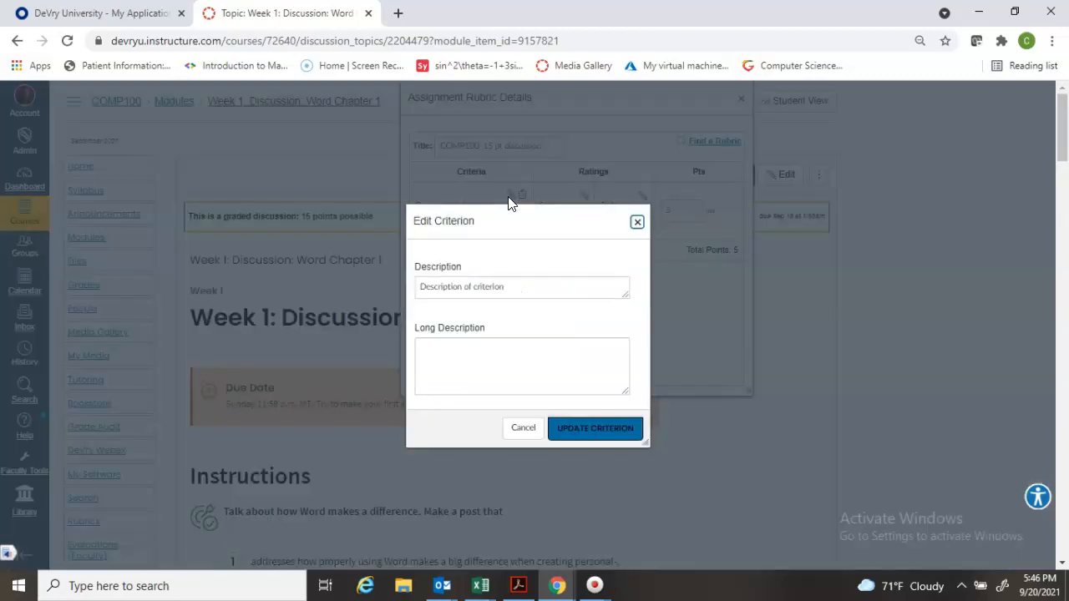
left_click_drag(509, 289, 420, 287)
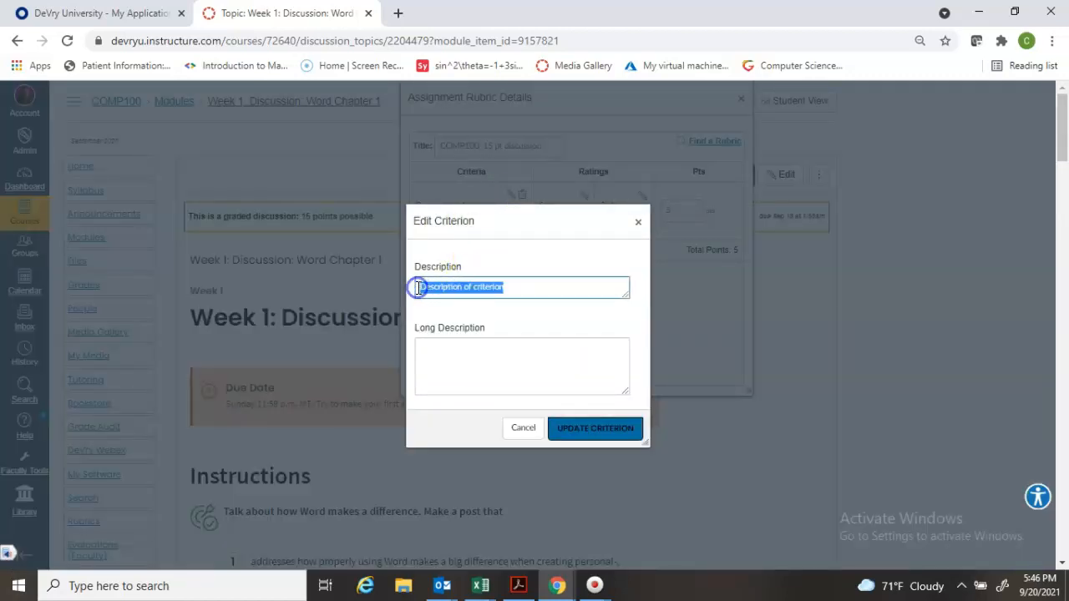
type("Freq")
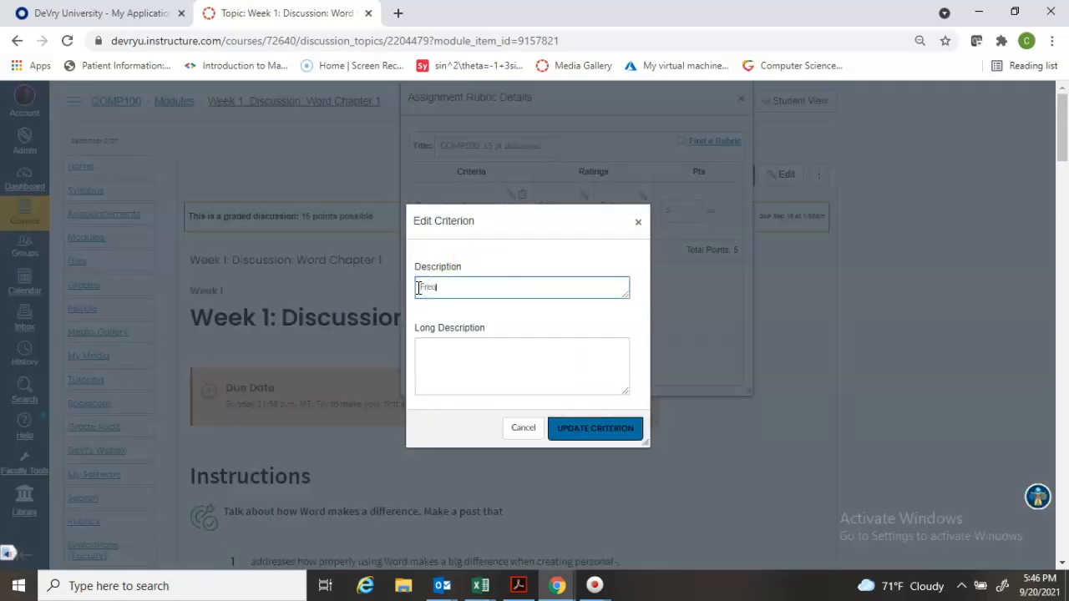
type("uesnicy")
key("BackSpace")
key("BackSpace")
key("BackSpace")
type("ncy")
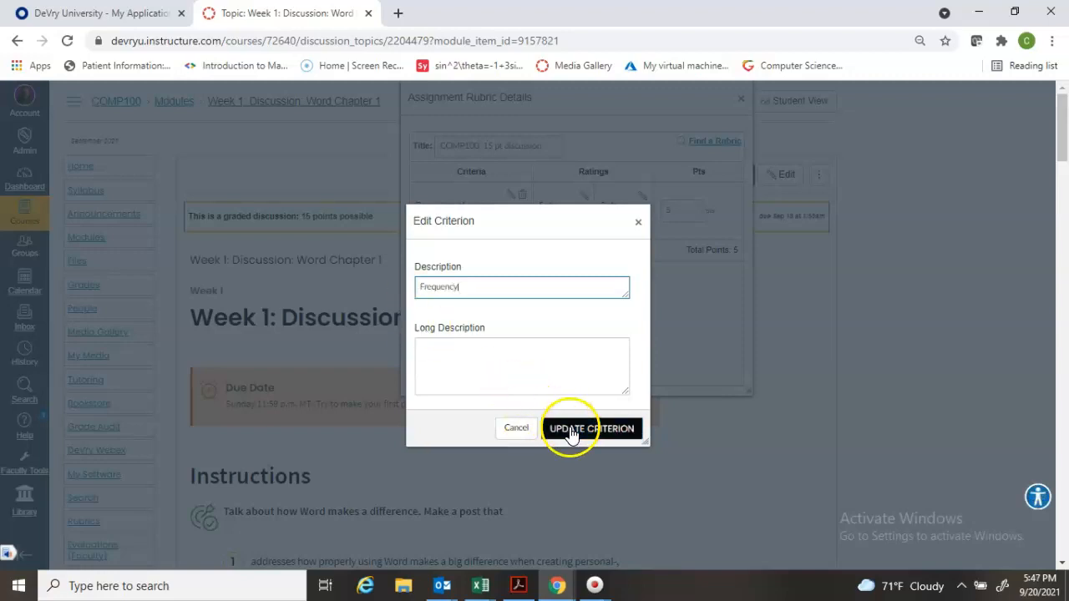
Give the Frequency criterion the long description "Minimum requirement is to post on at least three (3) separate days." and update it
left_click(521, 373)
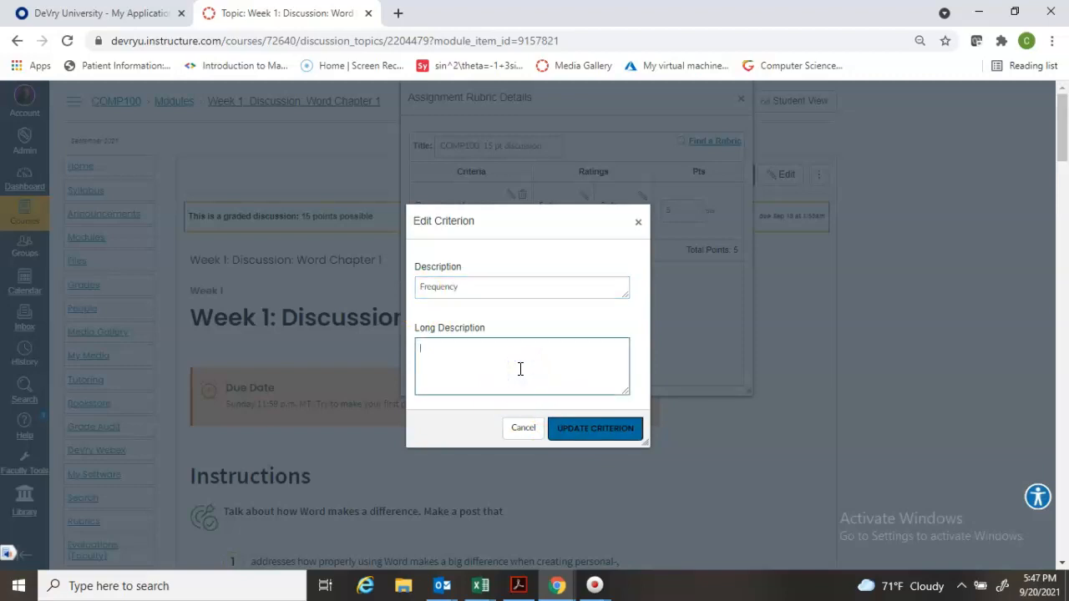
type("Minimum requiresmen")
key("BackSpace")
key("BackSpace")
type("ement is to post on at least")
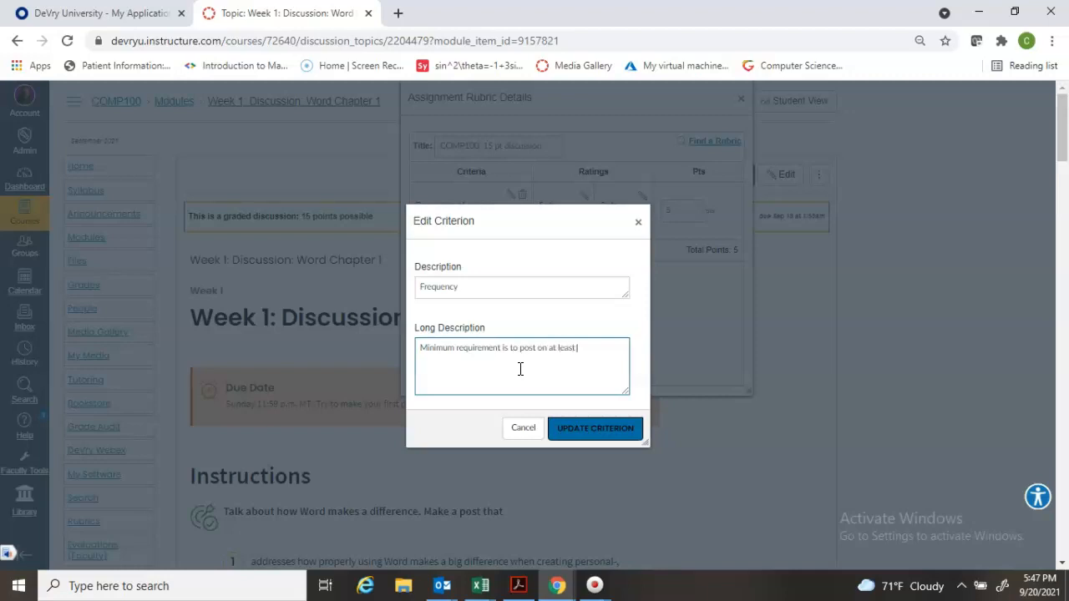
type(" three (3) separate days.")
left_click(597, 436)
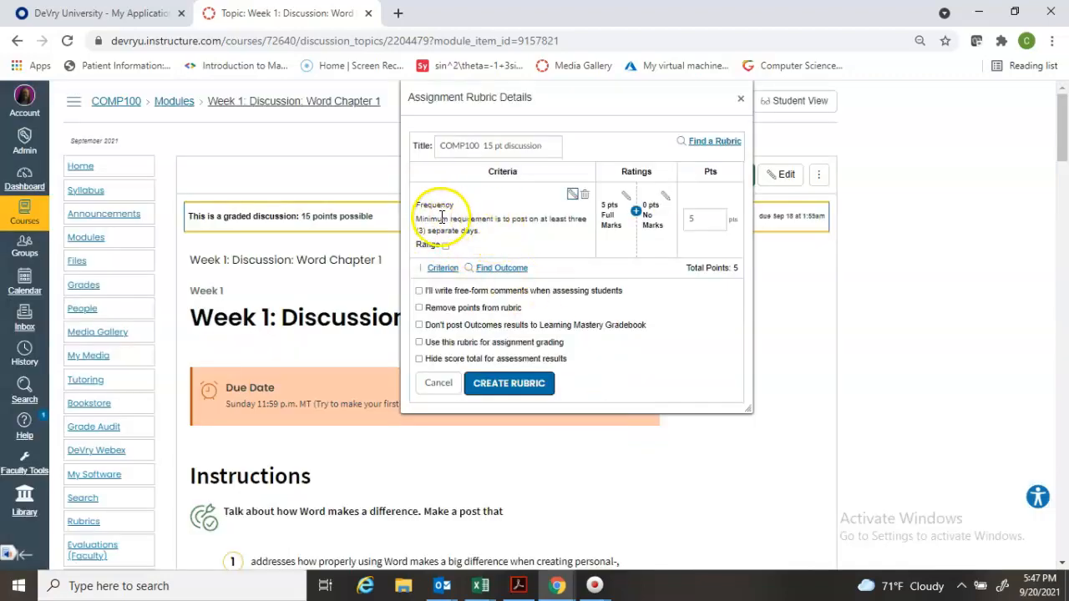
Set the Frequency criterion's points to 7
left_click(692, 220)
double_click(690, 224)
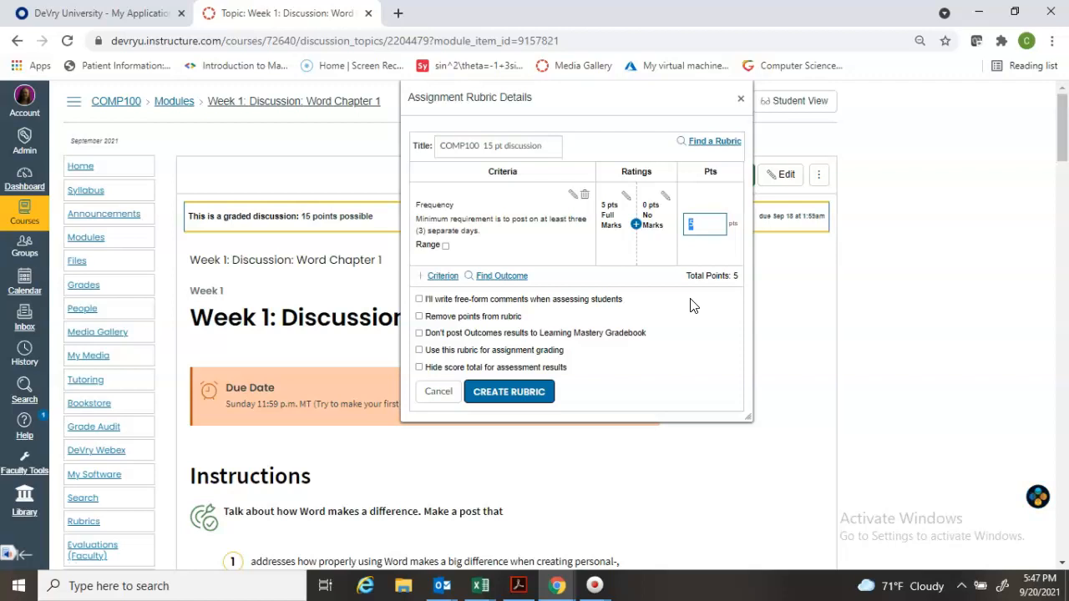
type("7")
left_click(536, 394)
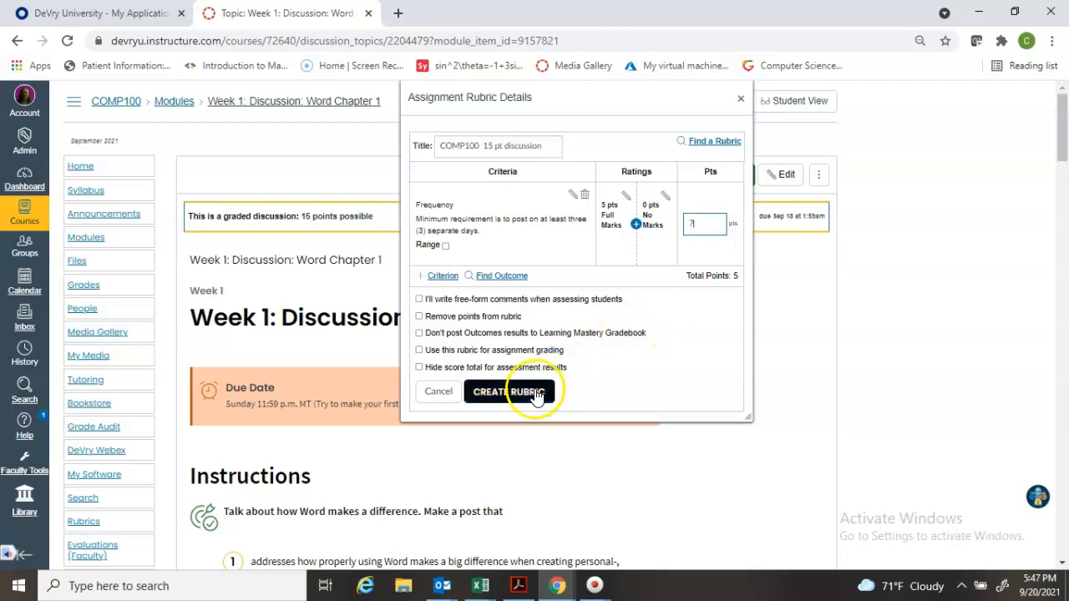
Add a new criterion "Quality" with the long description "Post should add some information to the discussion topic." and set it to 7 points
left_click(445, 277)
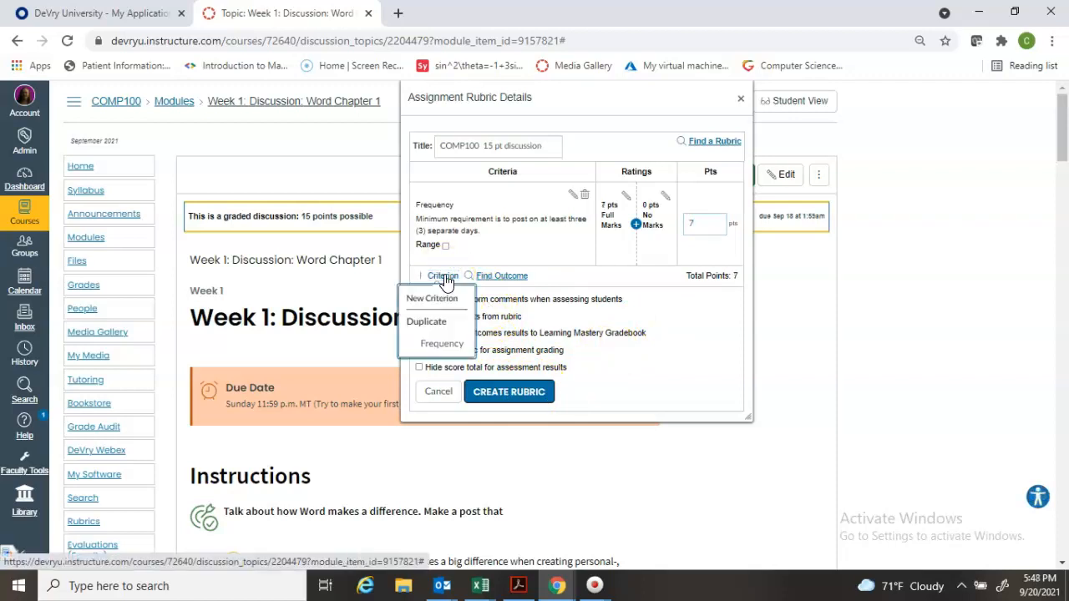
left_click(445, 295)
left_click(448, 311)
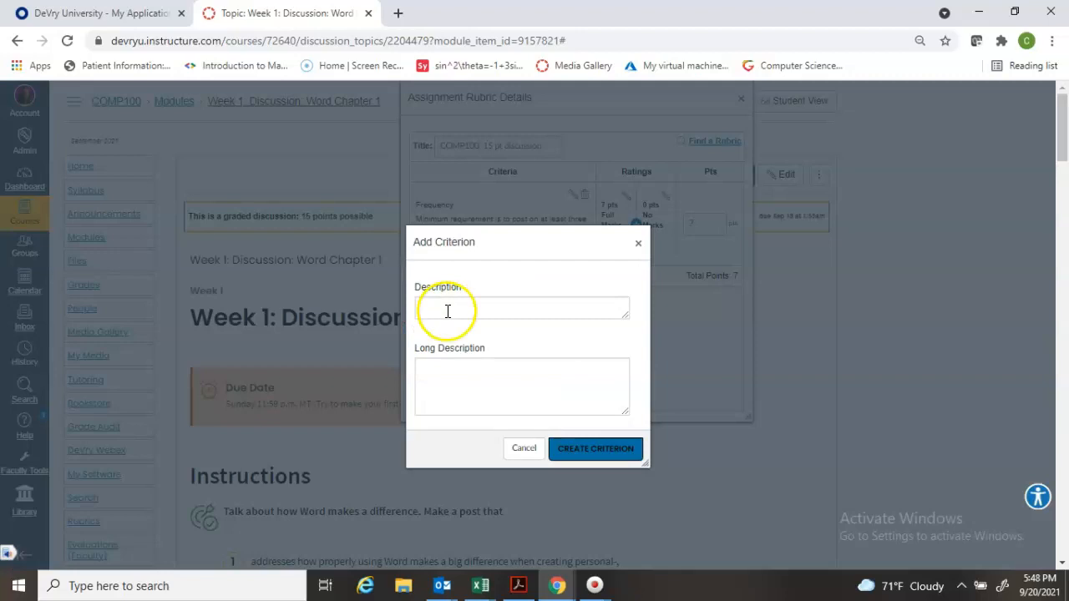
type("Quality")
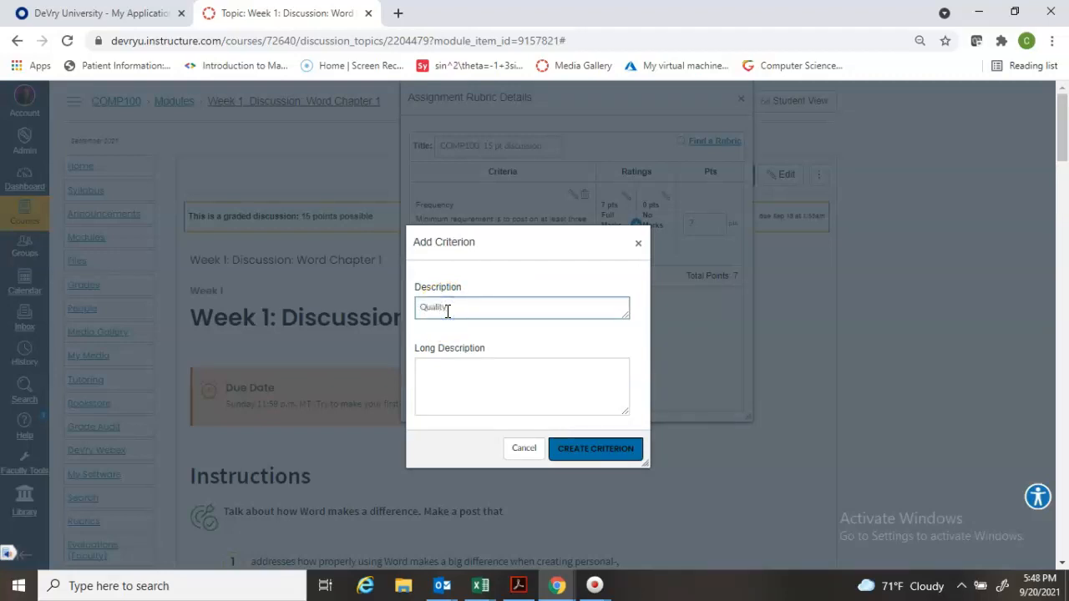
left_click(437, 381)
left_click(437, 381)
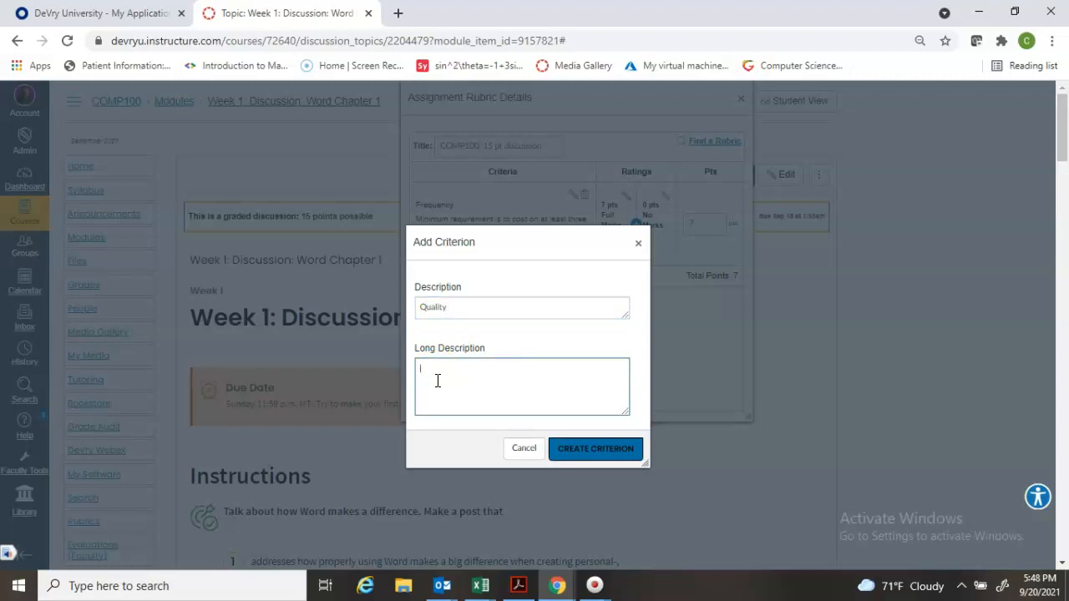
type("Post should add som")
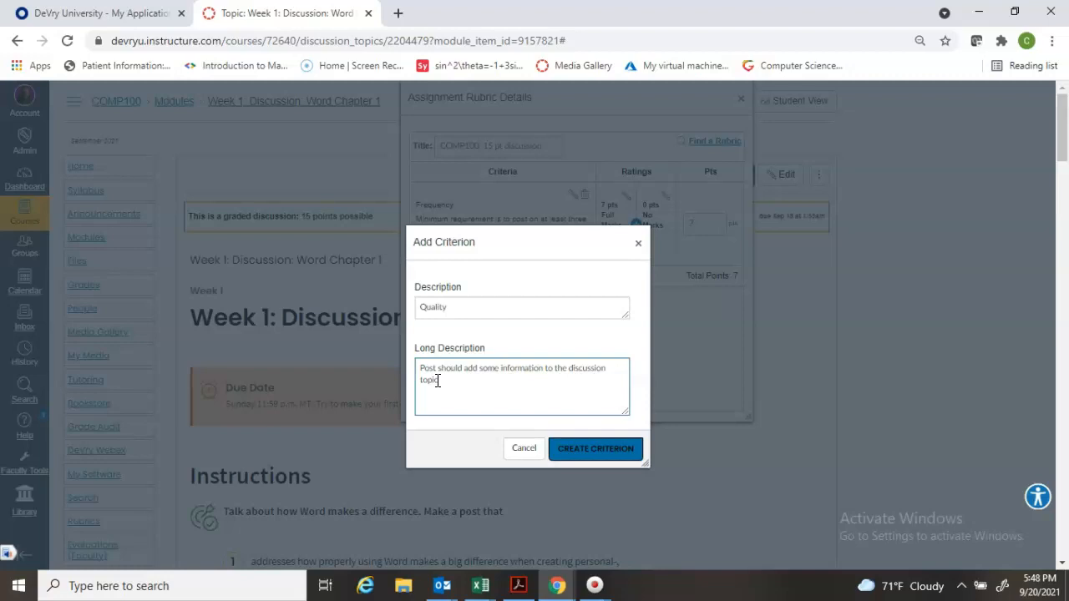
left_click(605, 458)
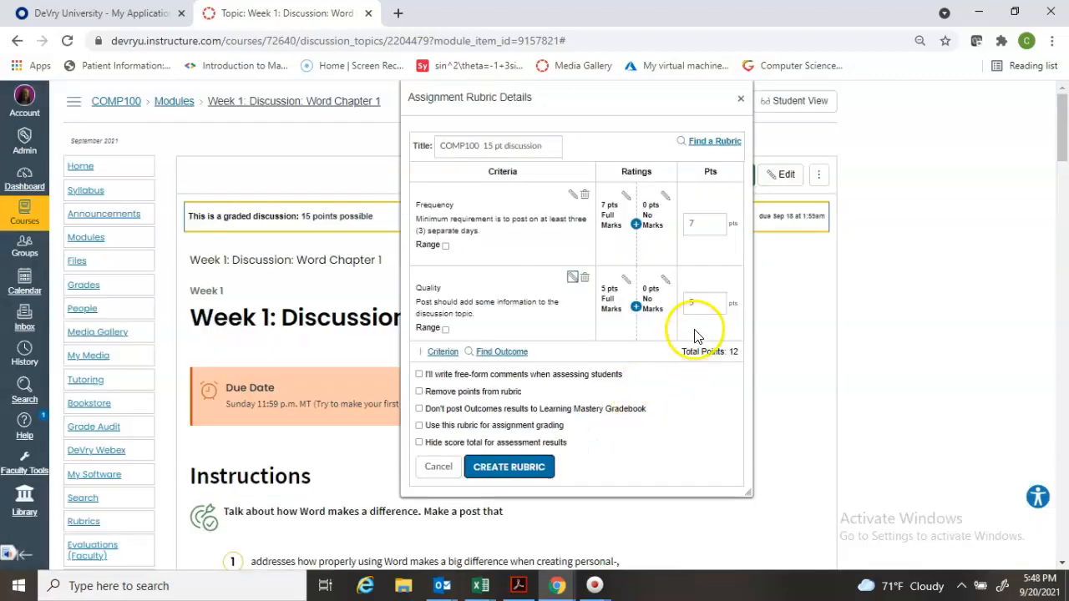
left_click(685, 305)
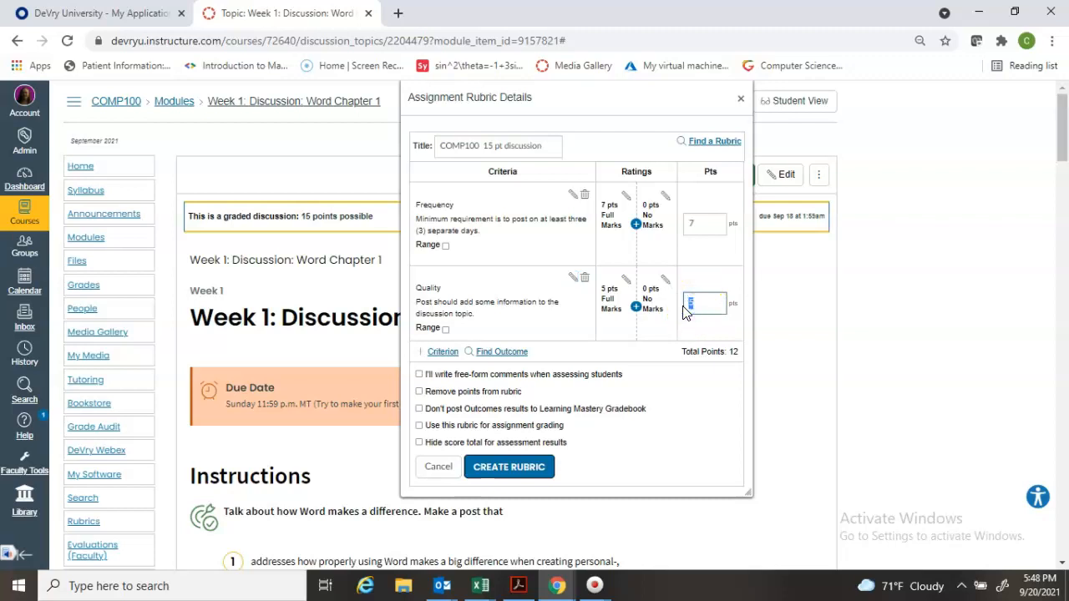
type("7")
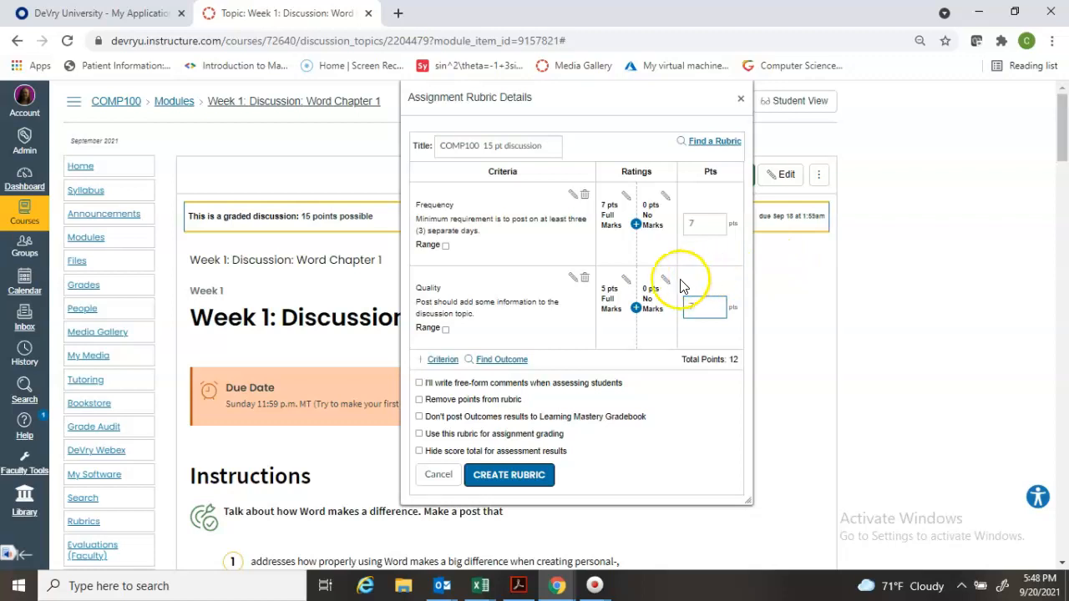
Add a new criterion "By Wednesday" without a long description and set its points to 1
left_click(455, 363)
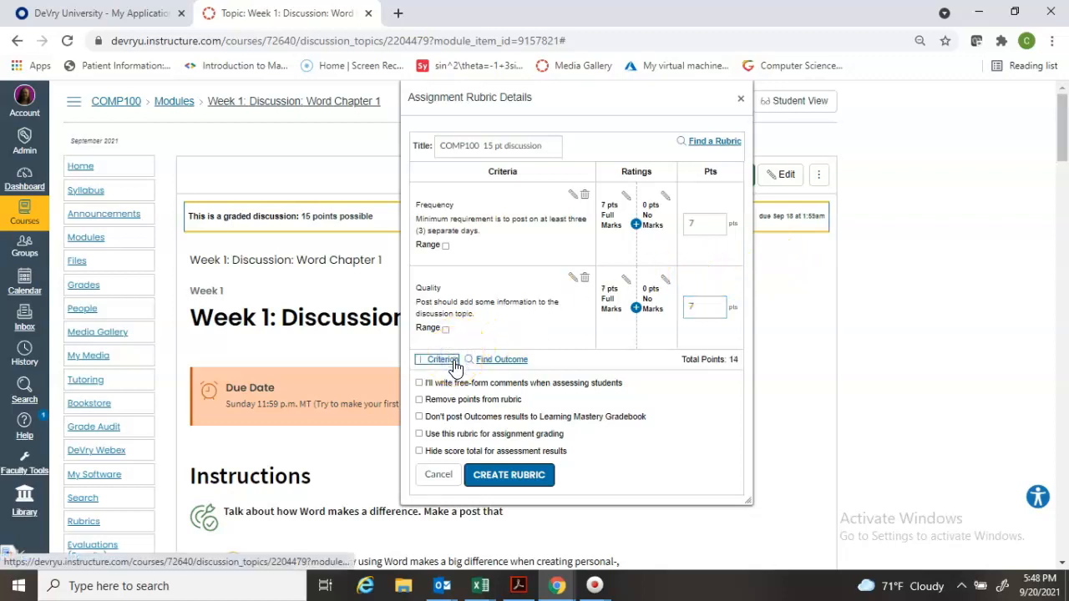
left_click(443, 382)
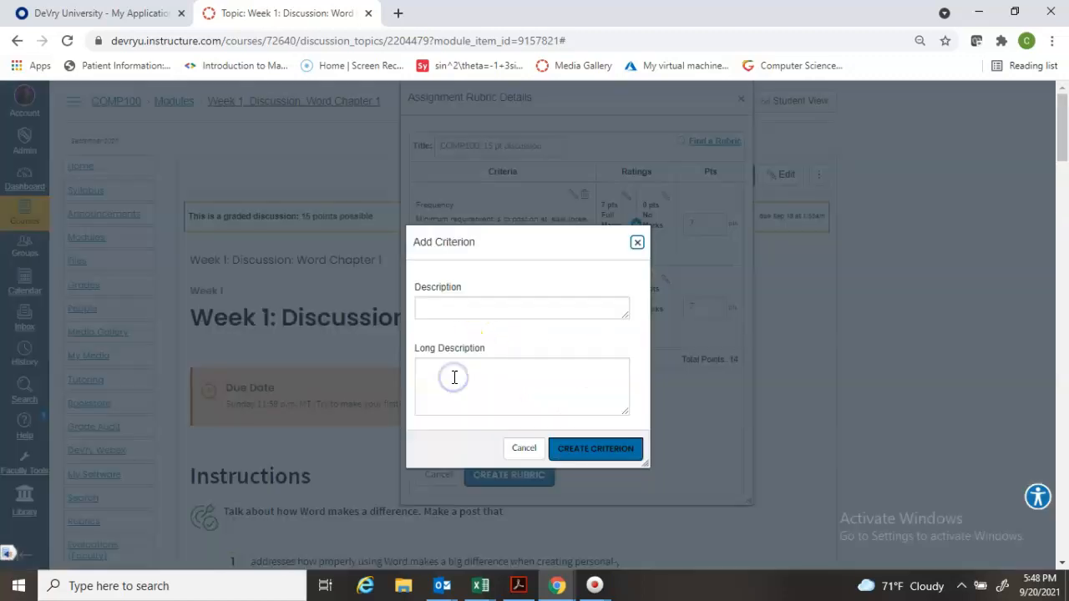
left_click(471, 311)
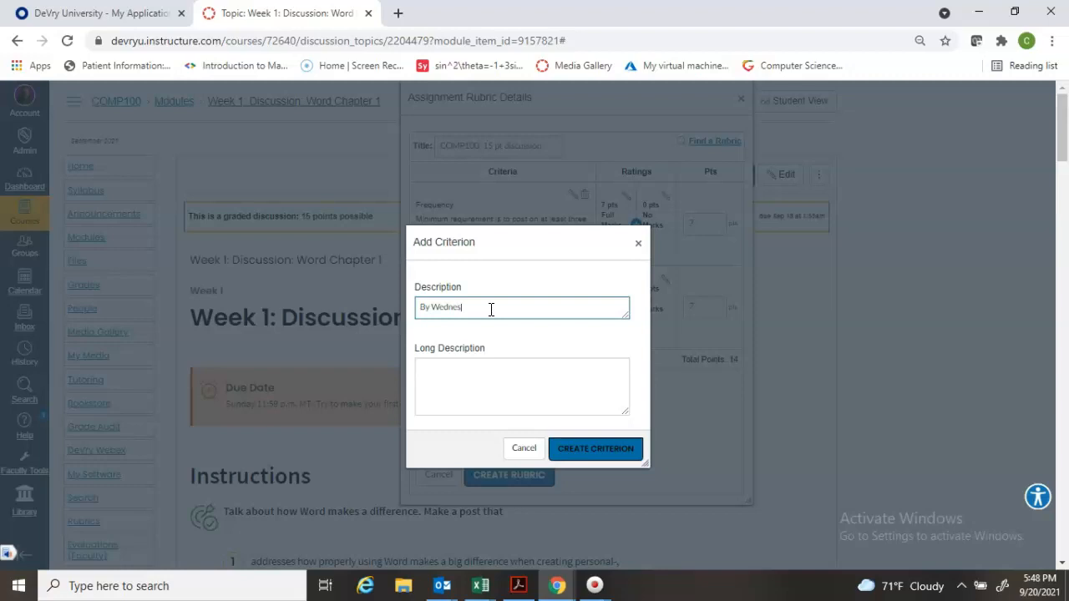
type("By Wednesday")
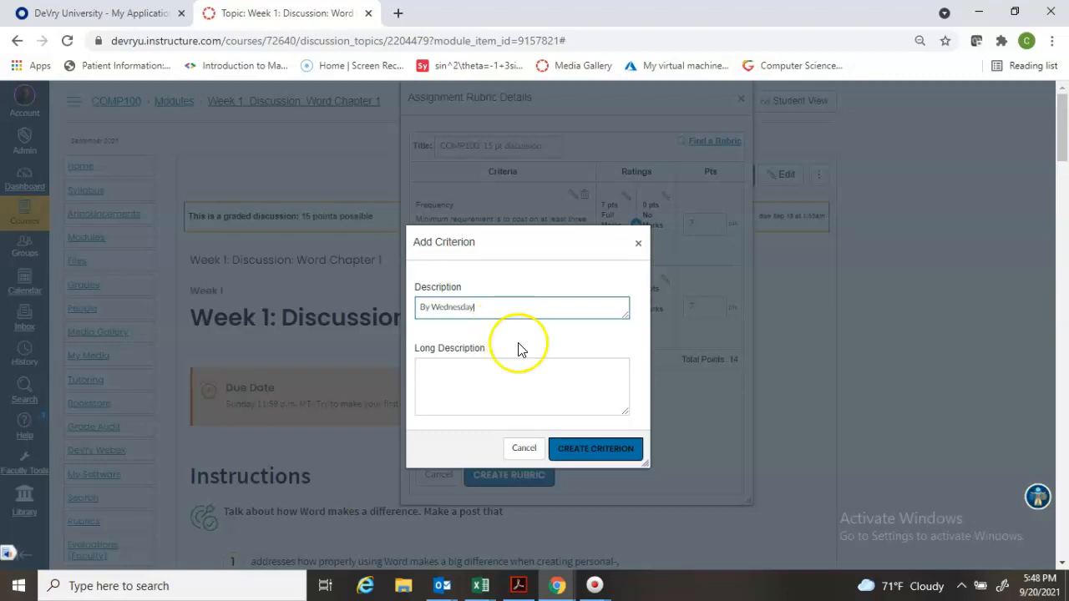
left_click(579, 450)
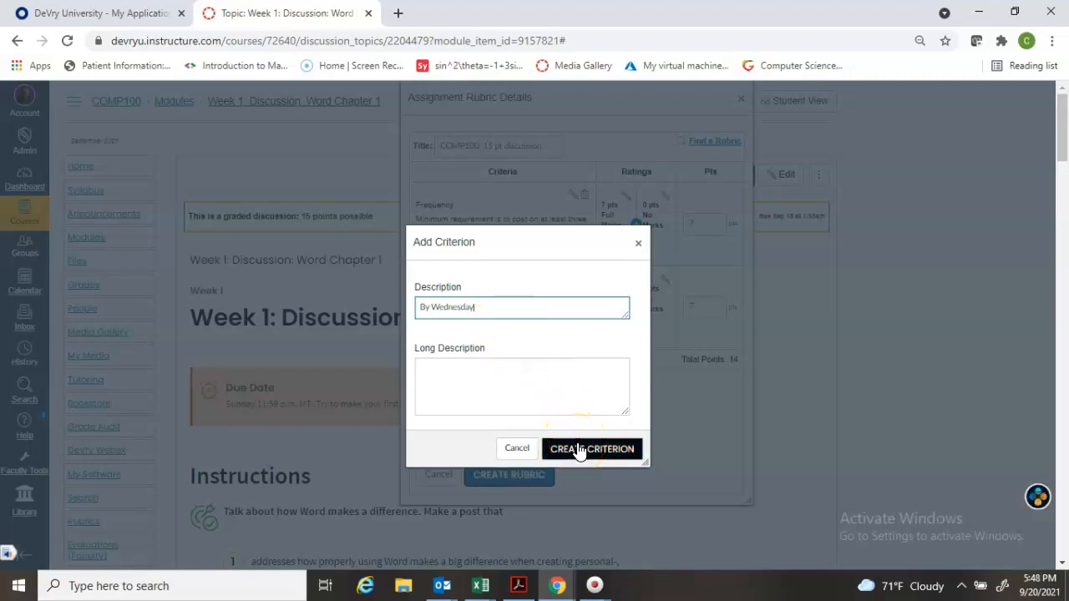
left_click(579, 450)
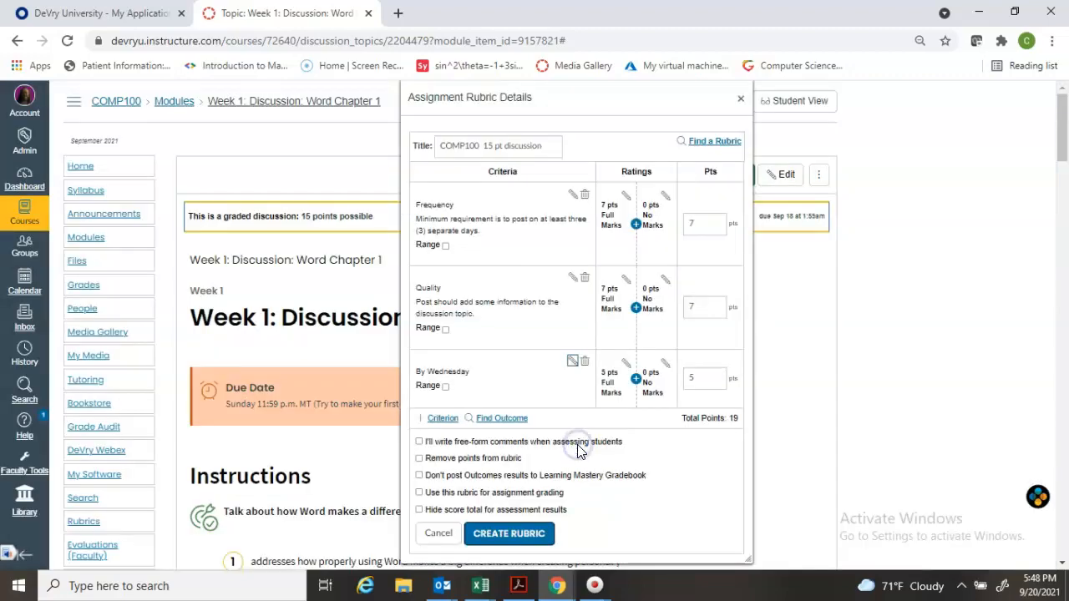
left_click(705, 381)
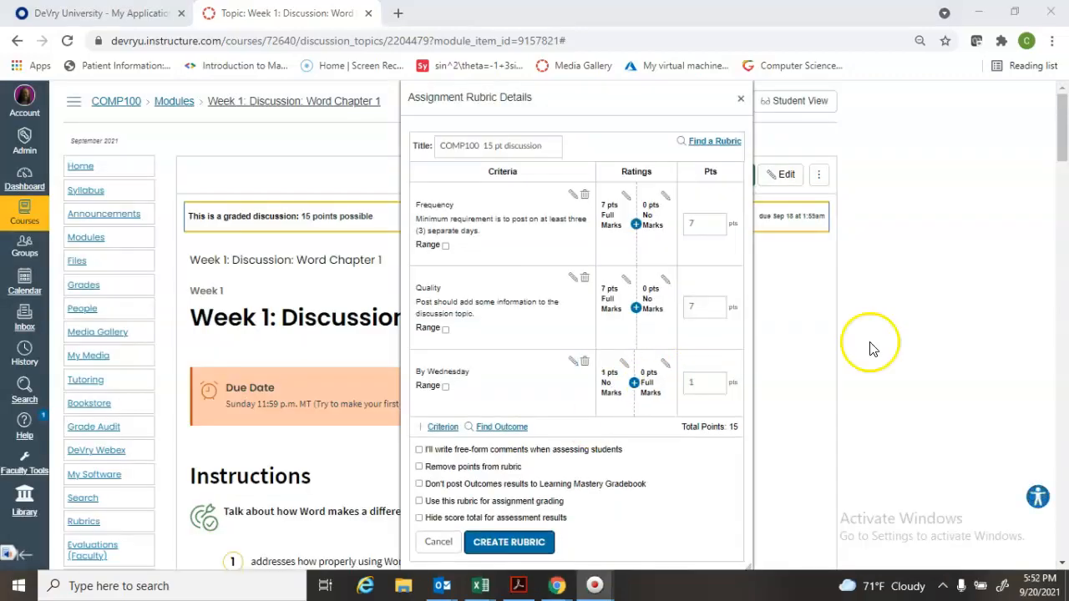
left_click(709, 382)
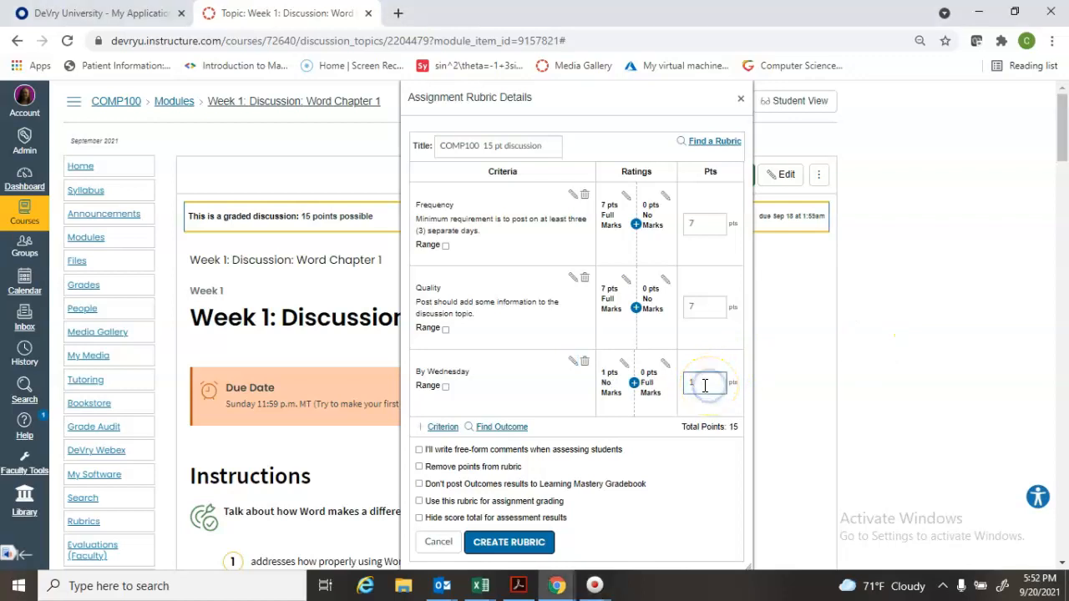
Enable free-form comments when assessing and use of the rubric for assignment grading, and create the rubric
left_click(688, 389)
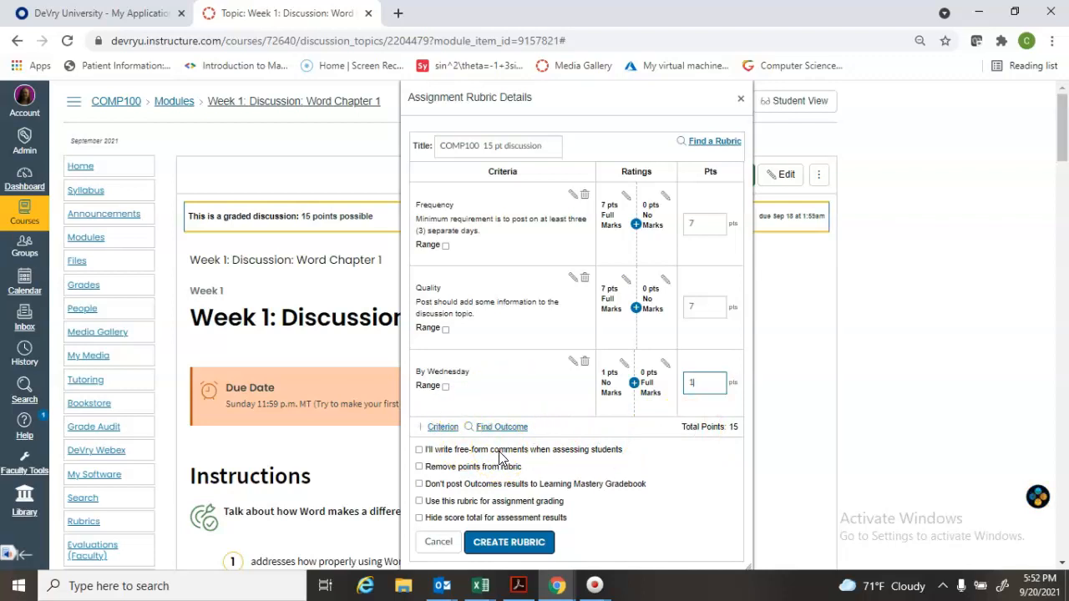
left_click(419, 452)
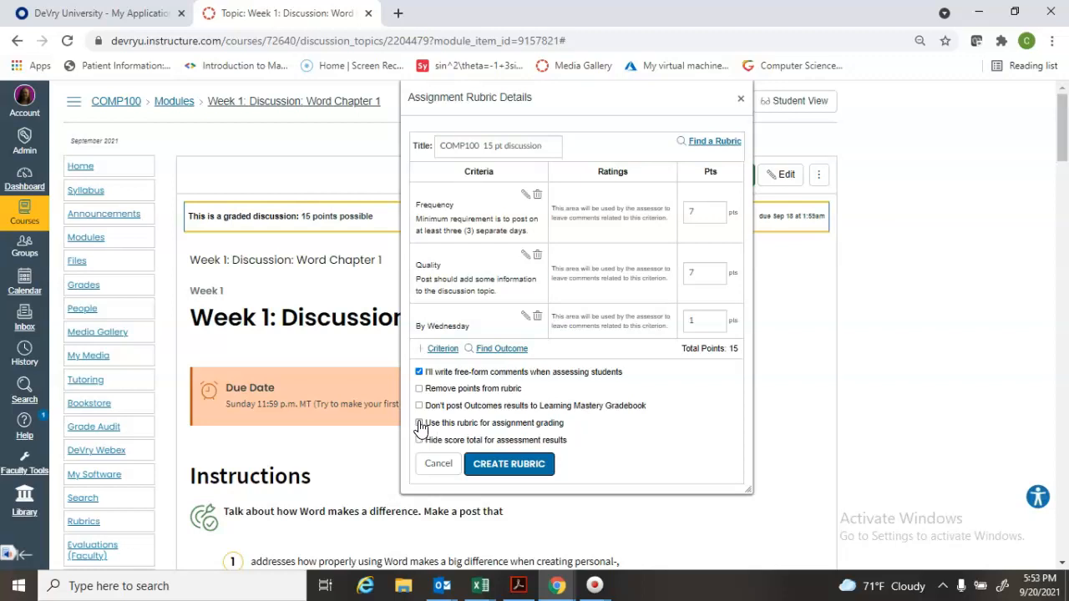
left_click(419, 423)
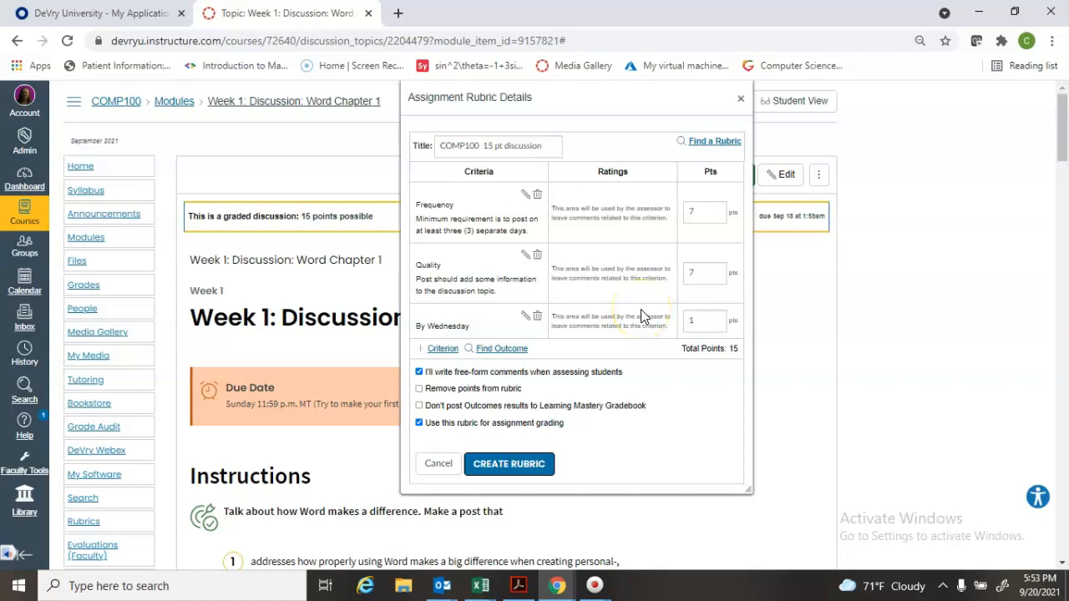
left_click(528, 471)
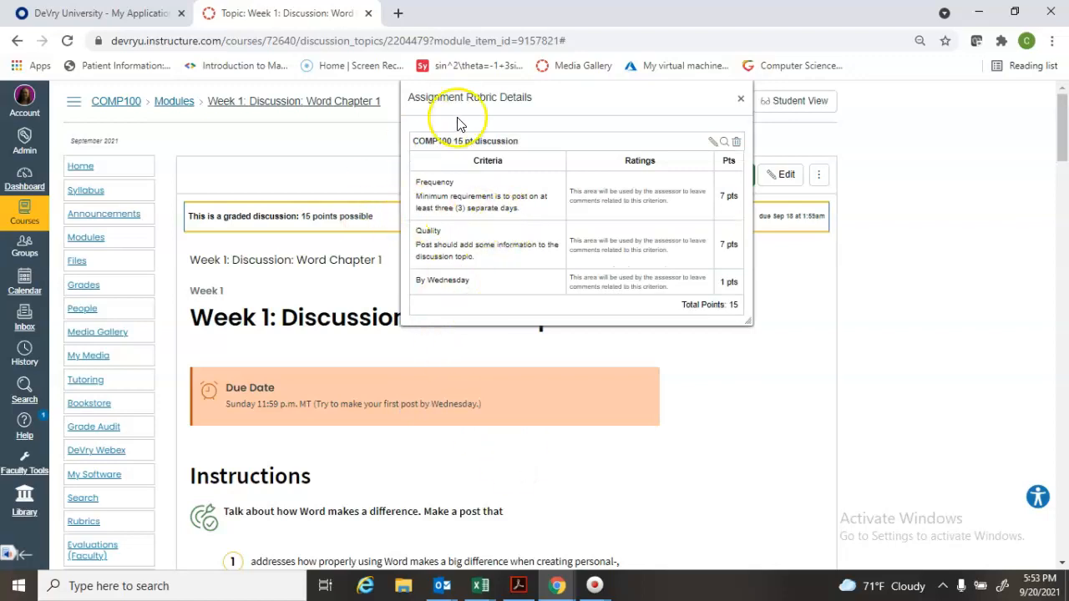
Open the course gradebook and bring up the second listed student's Week 1 discussion in SpeedGrader
left_click(95, 264)
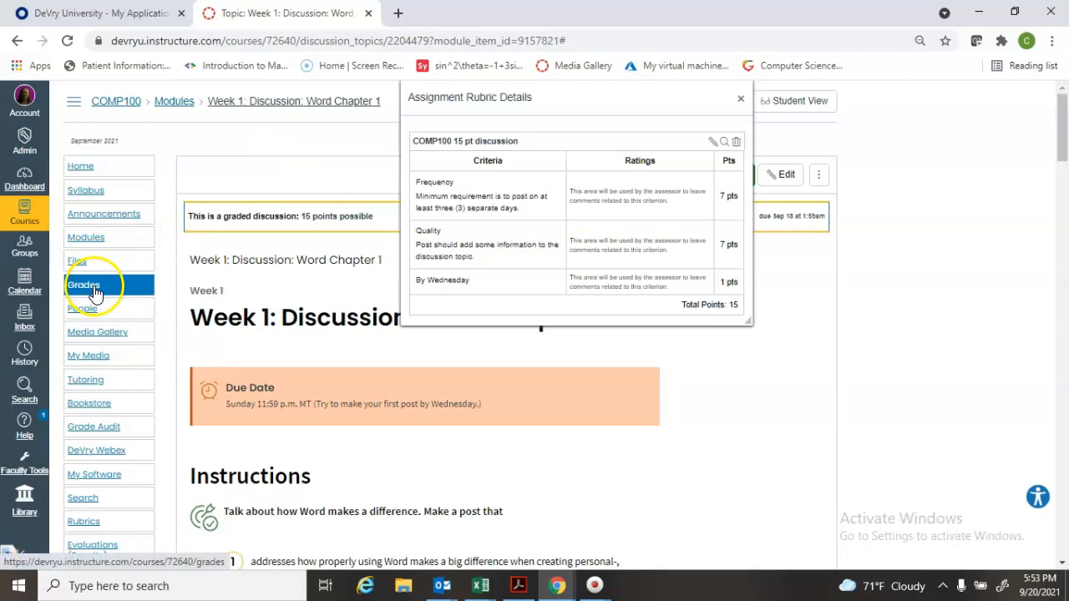
left_click(95, 288)
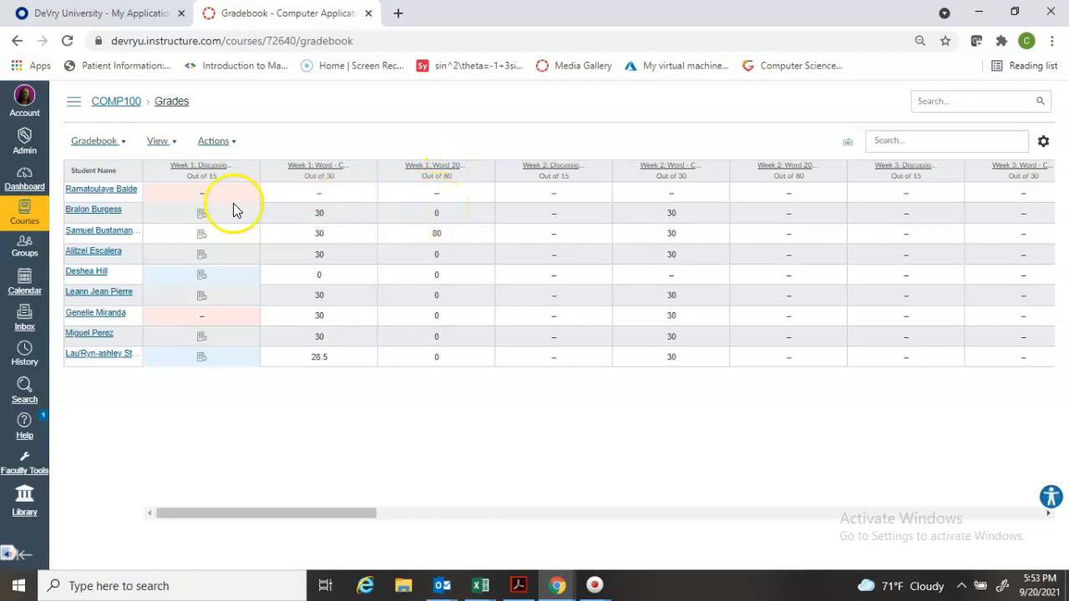
left_click(202, 216)
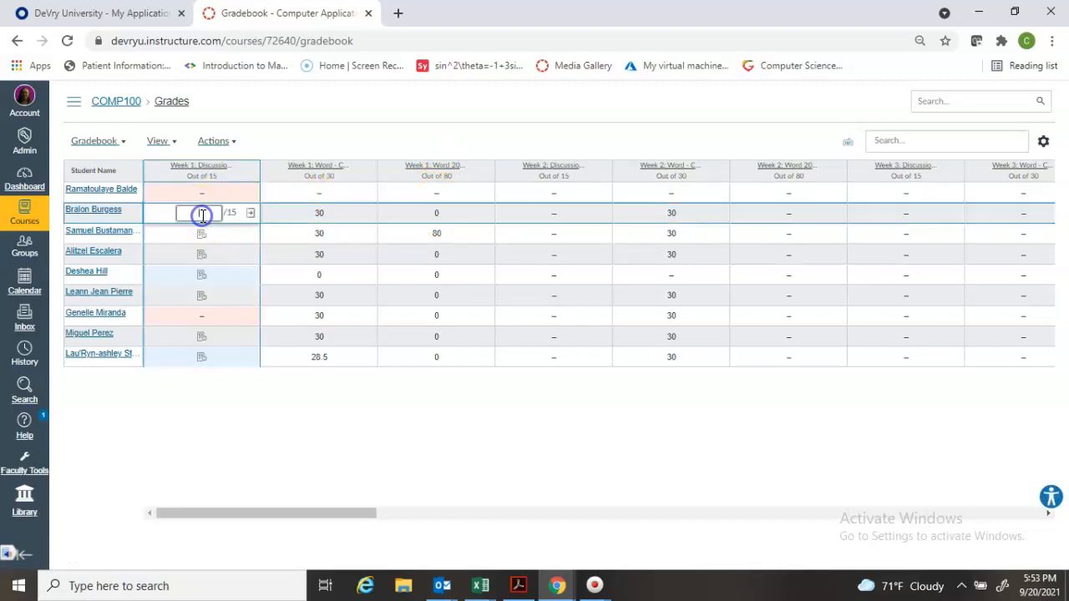
left_click(248, 209)
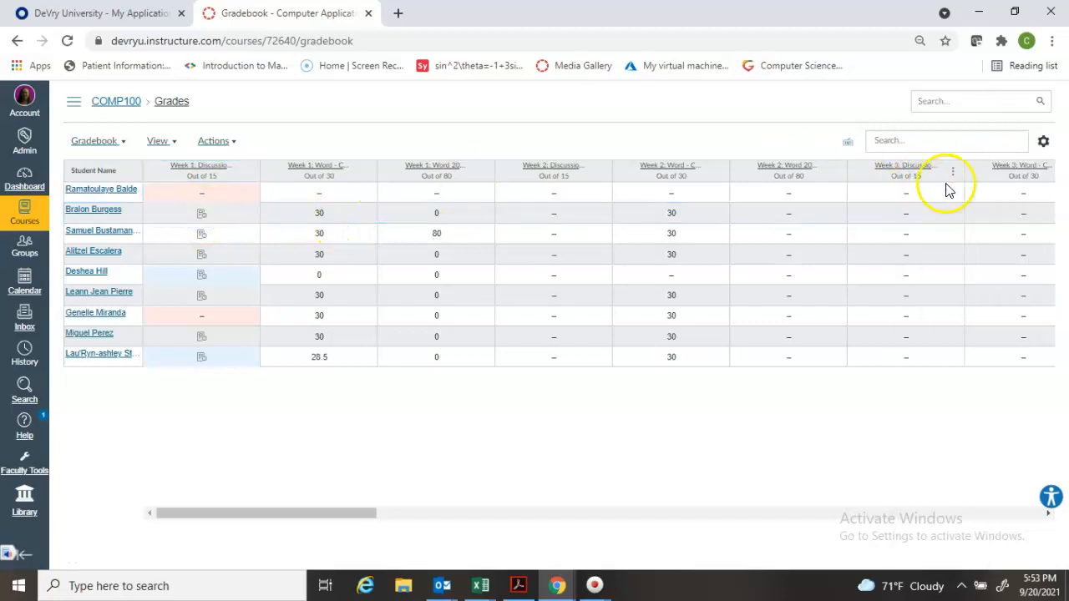
left_click(200, 213)
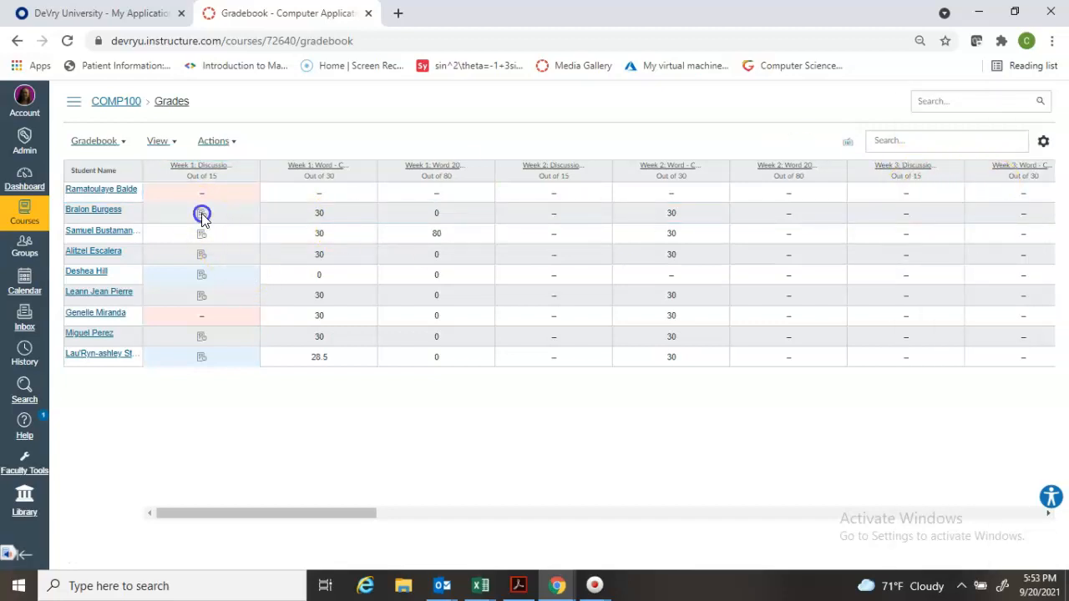
left_click(252, 214)
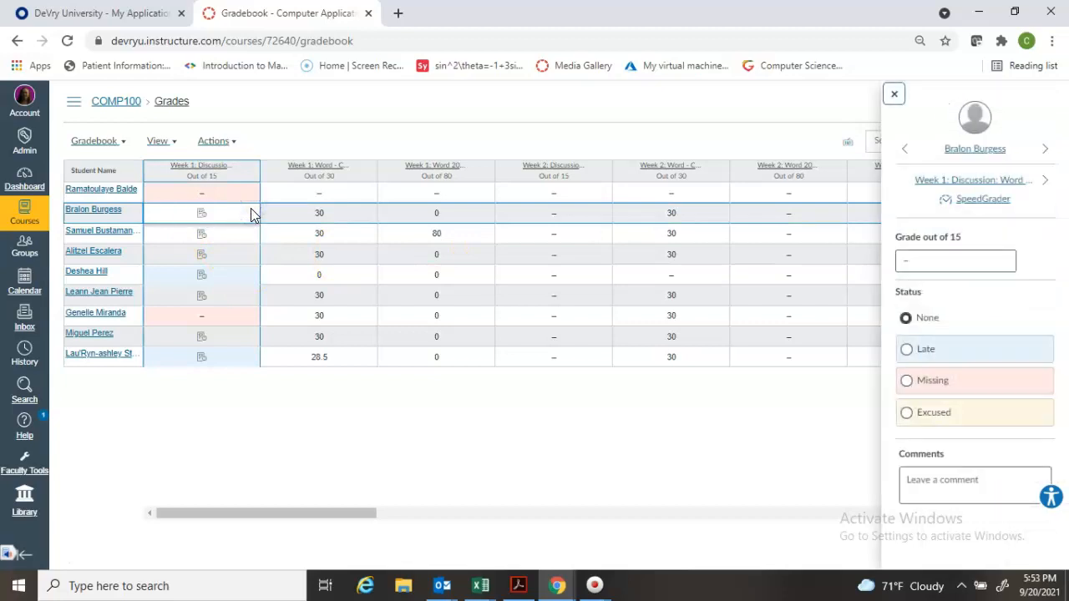
left_click(992, 210)
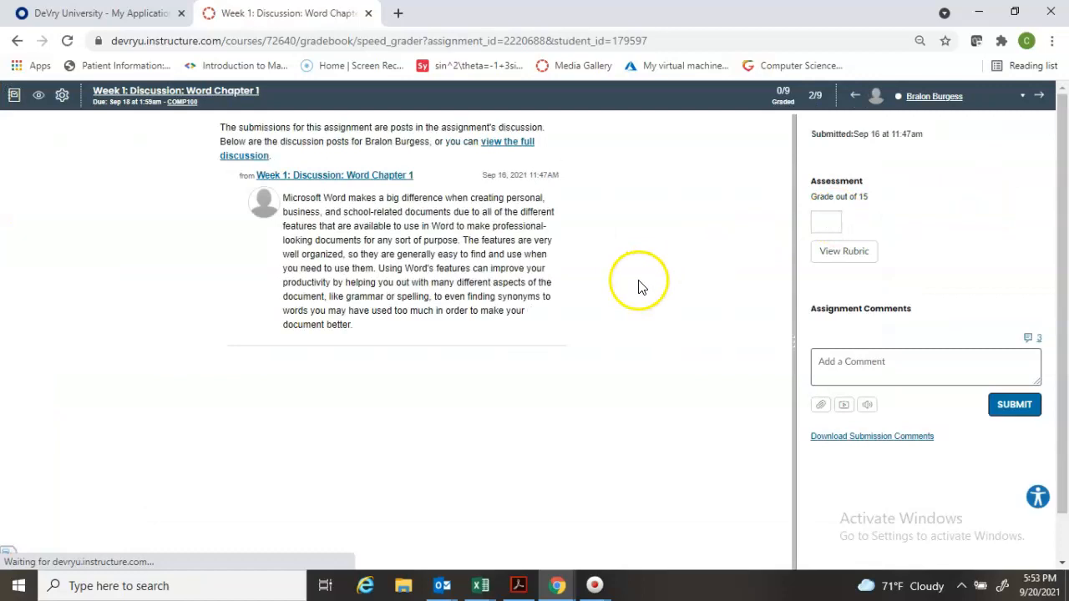
Show the rubric for the student's submission and widen the grading area to reach the points column
left_click(842, 255)
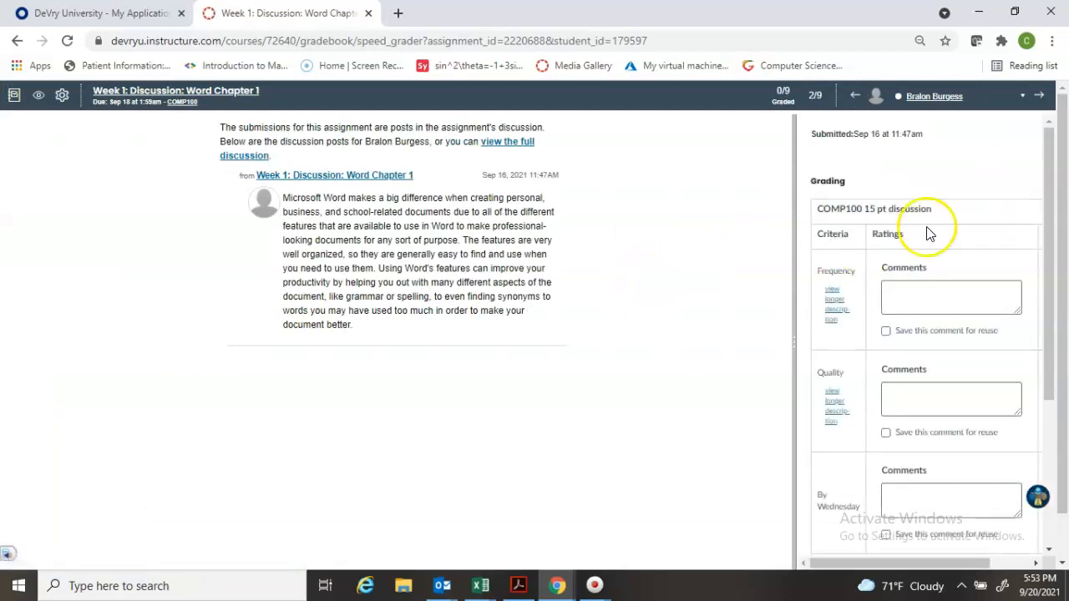
left_click_drag(1053, 218, 1062, 294)
left_click_drag(795, 359, 673, 365)
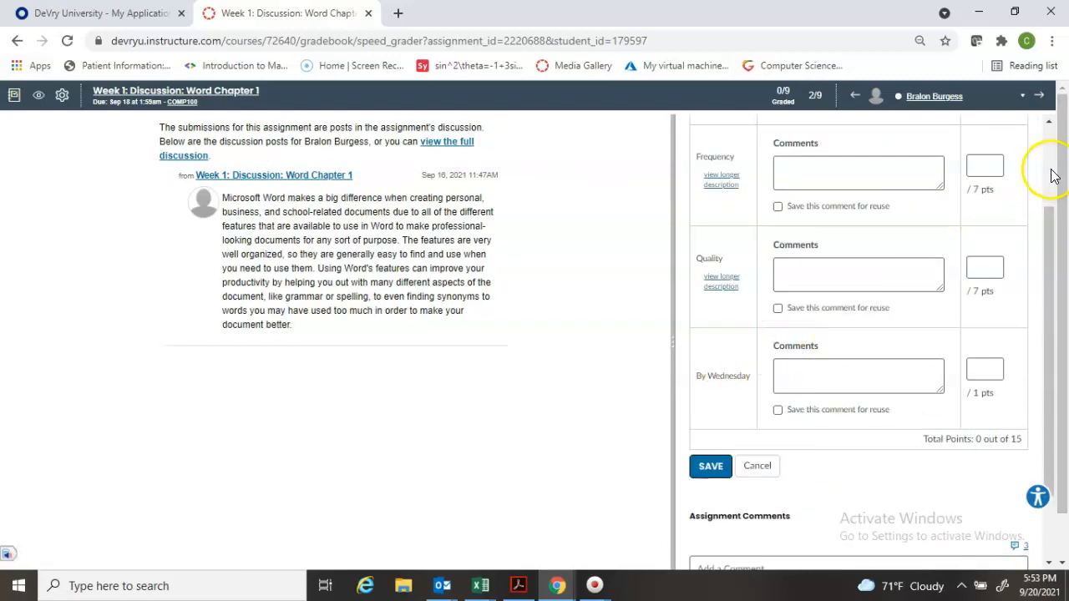
Score the student 7 for Frequency, 7 for Quality and 1 for By Wednesday, and save the rubric assessment
left_click(988, 169)
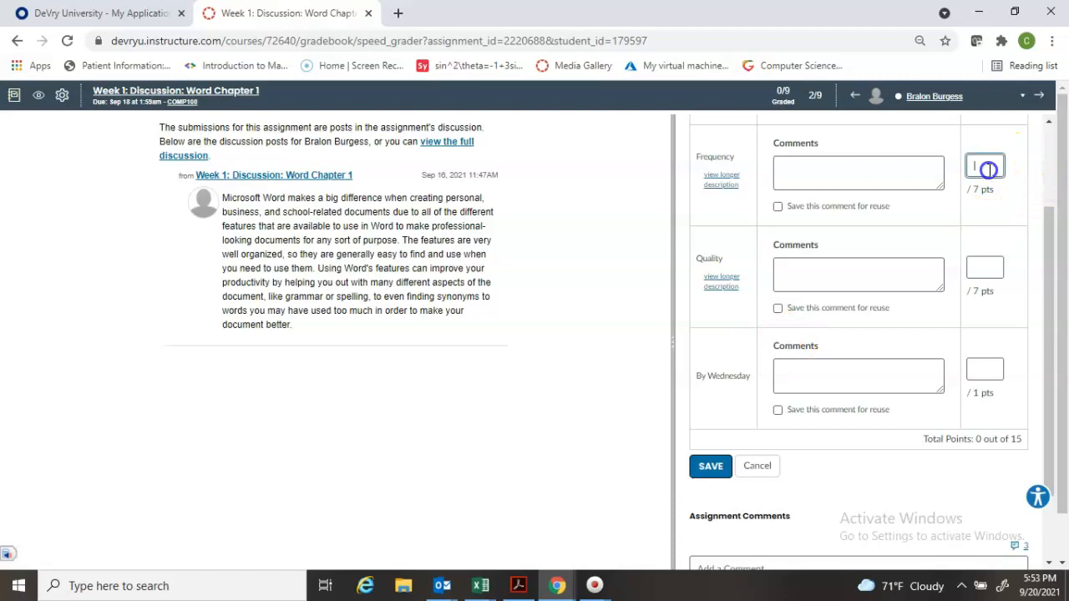
left_click(985, 267)
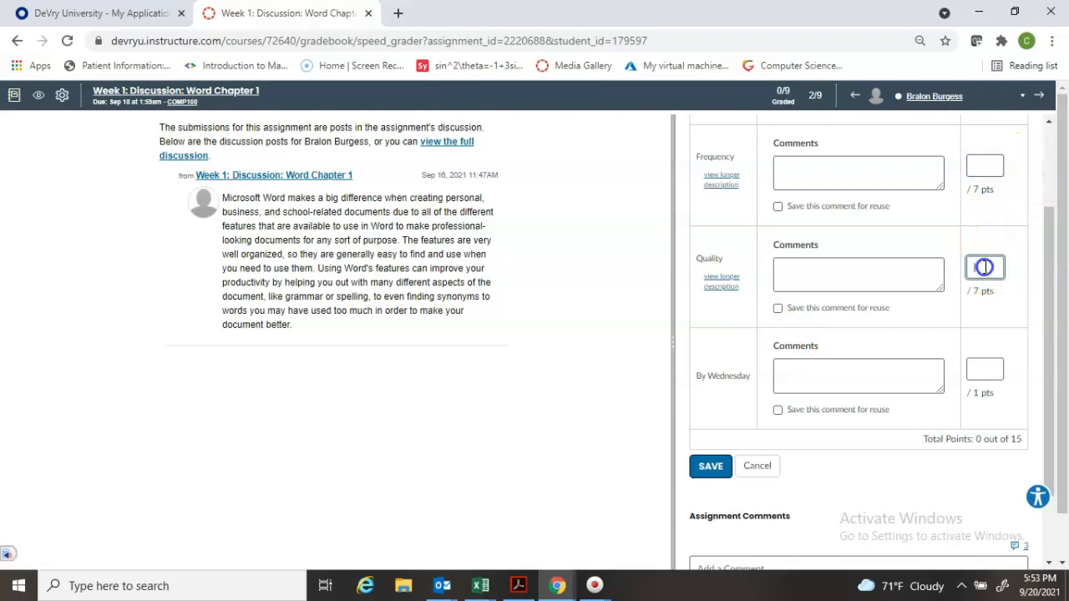
left_click(977, 164)
type("7")
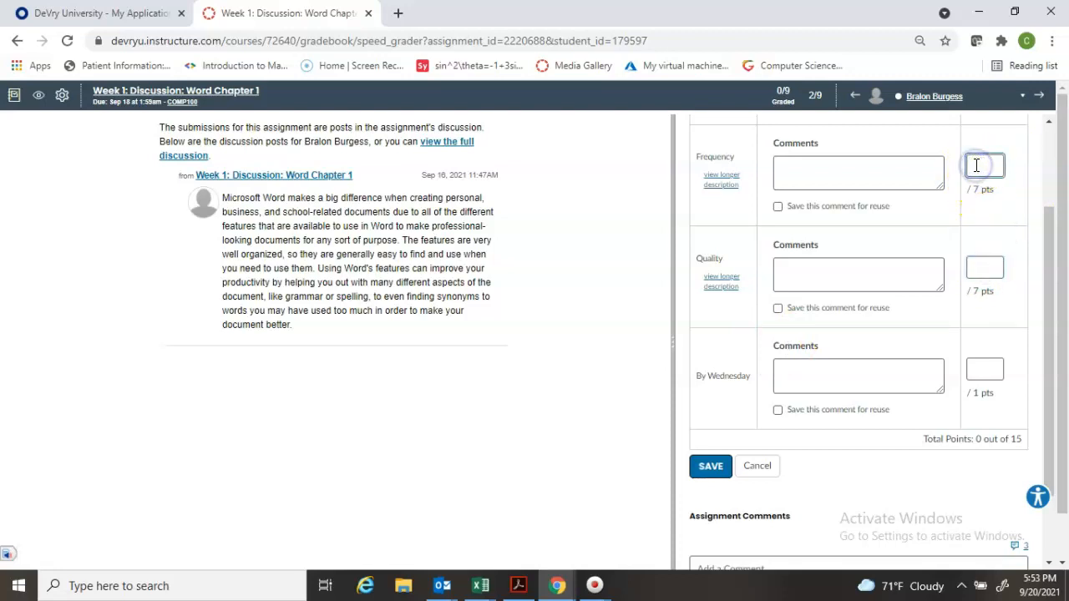
left_click(986, 269)
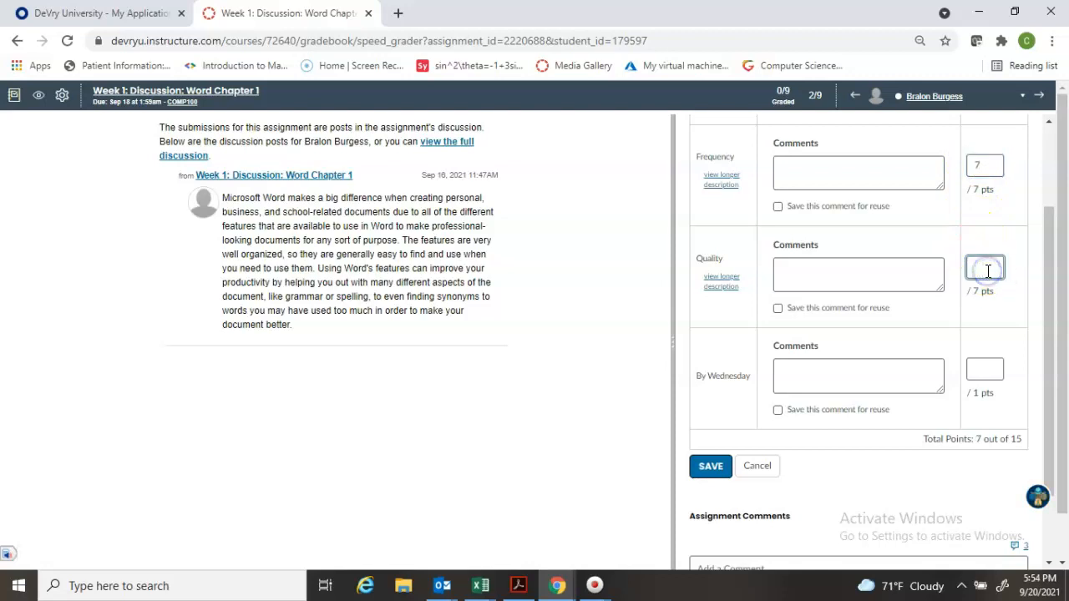
type("7")
left_click(989, 373)
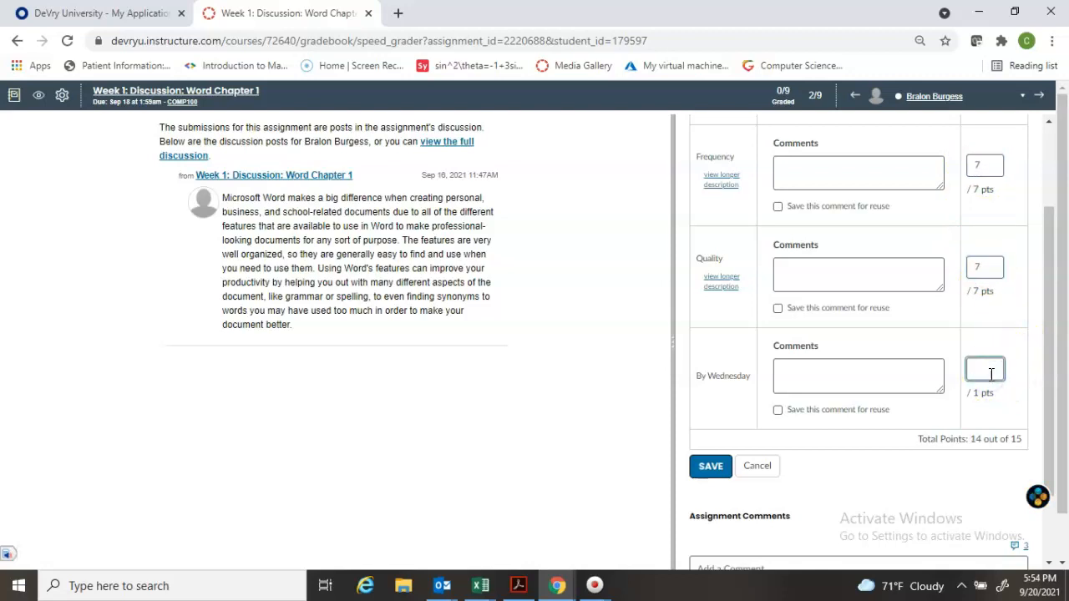
left_click(900, 510)
left_click(712, 468)
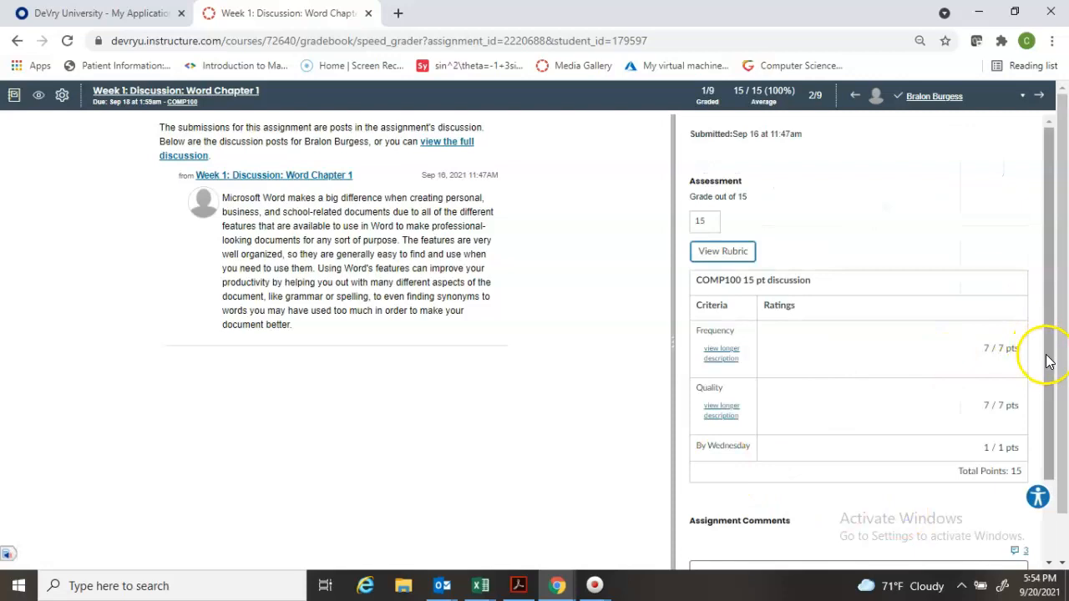
Reopen the rubric, add the reusable comment "Did not post by Wed" to By Wednesday, and save the assessment
left_click(723, 253)
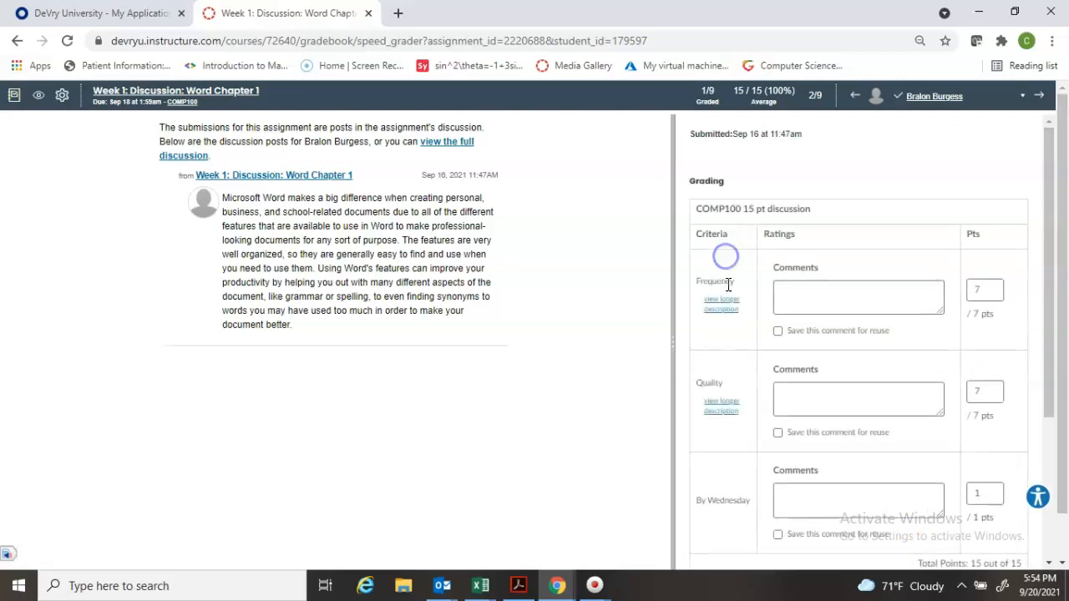
left_click(801, 500)
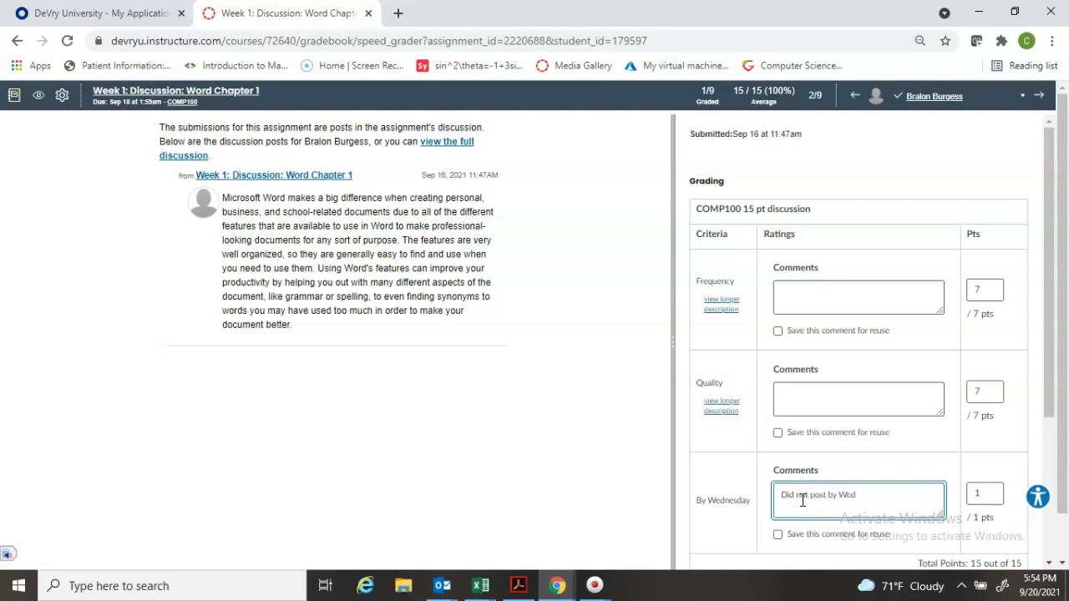
left_click(778, 536)
left_click(778, 536)
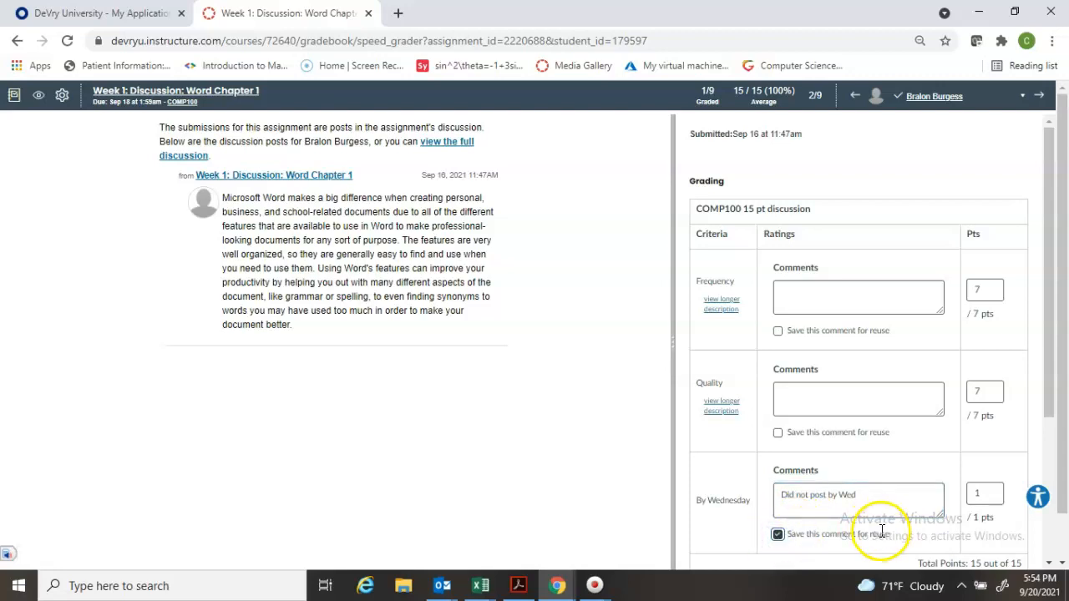
left_click_drag(1049, 389, 1053, 449)
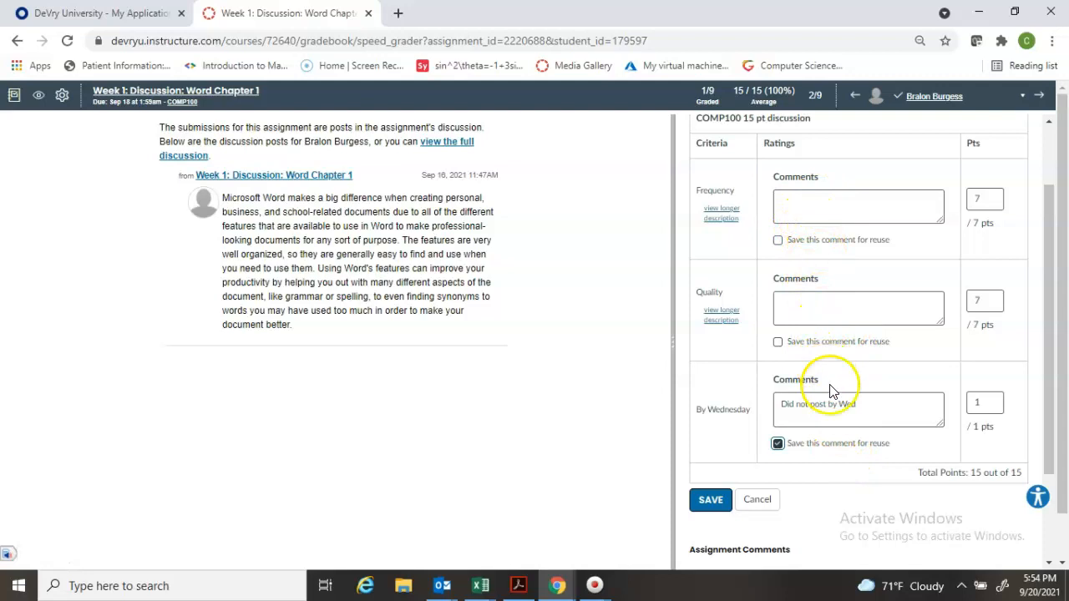
left_click(711, 504)
Go to the next student's submission and view the saved comments available for By Wednesday in the rubric
left_click(1042, 97)
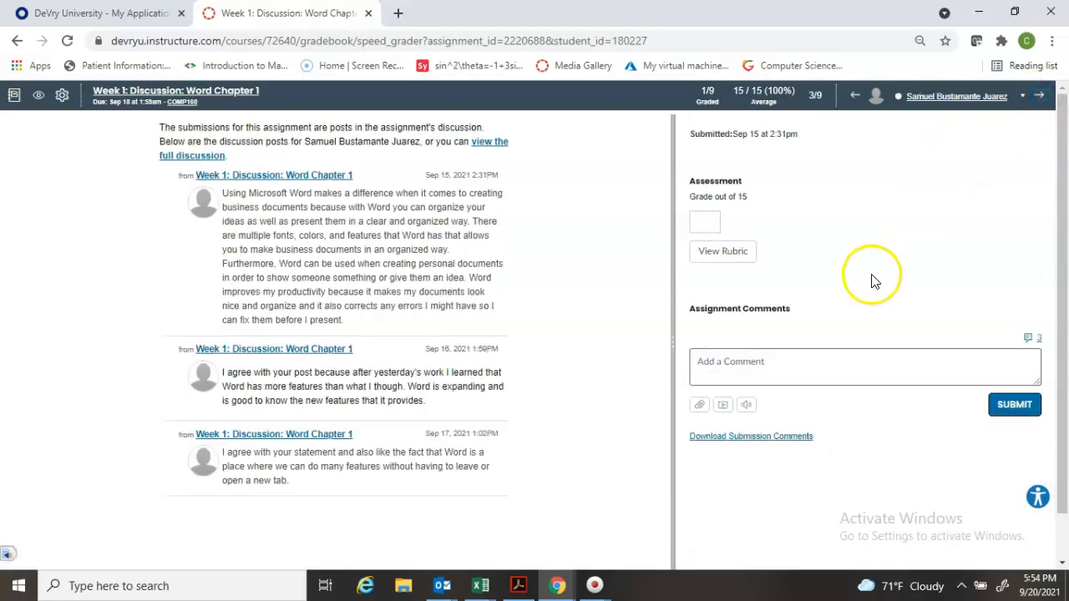
left_click(725, 252)
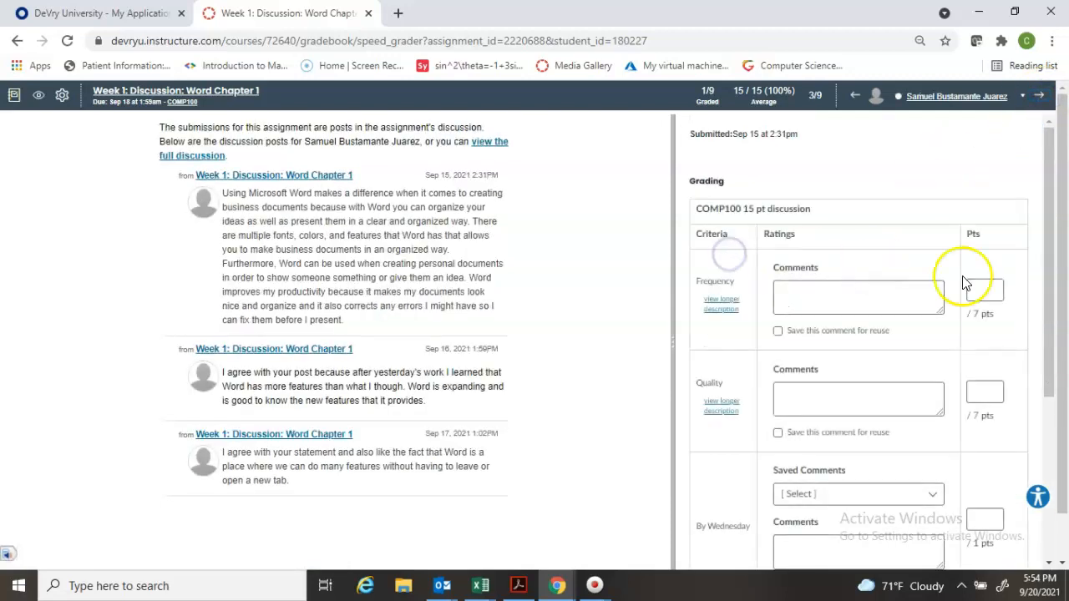
left_click(900, 499)
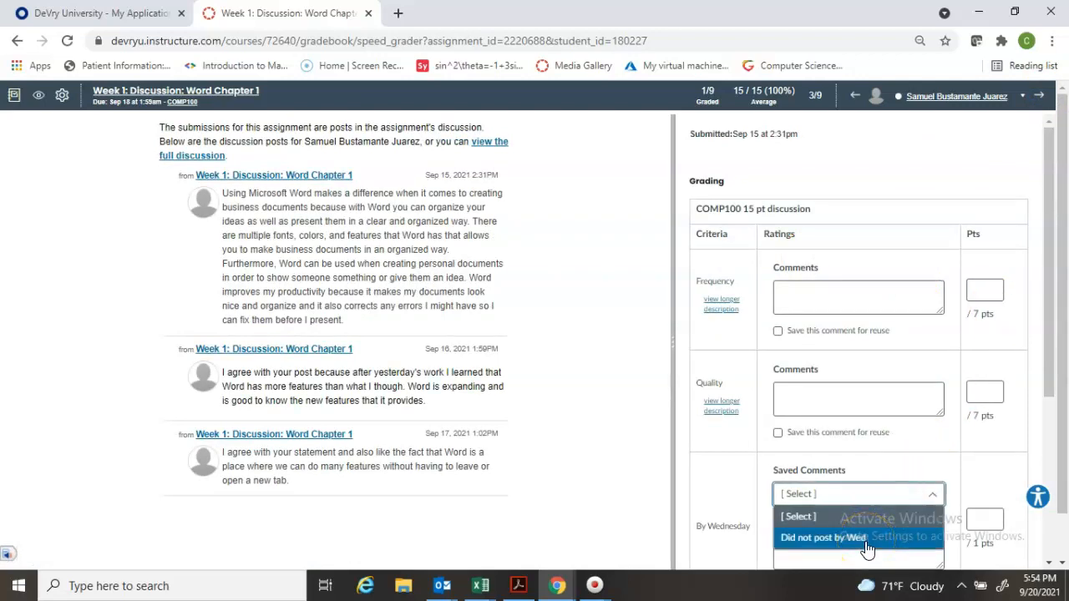
Return to the previous student, delete the By Wednesday comment "Did not post by Wed", and save the assessment
left_click(856, 96)
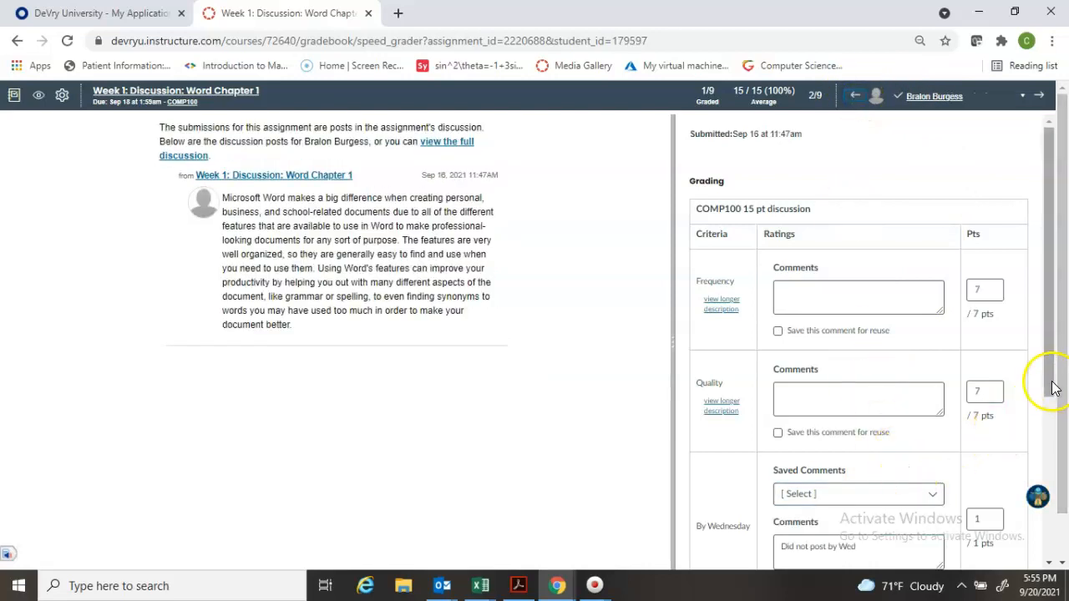
left_click_drag(1053, 382, 1053, 449)
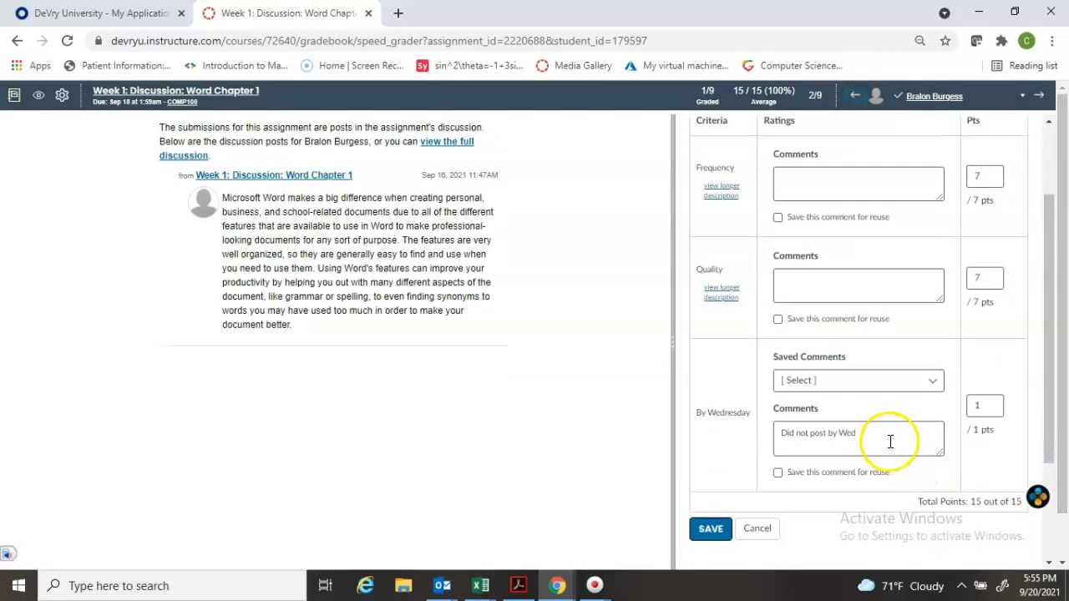
left_click_drag(891, 442, 740, 450)
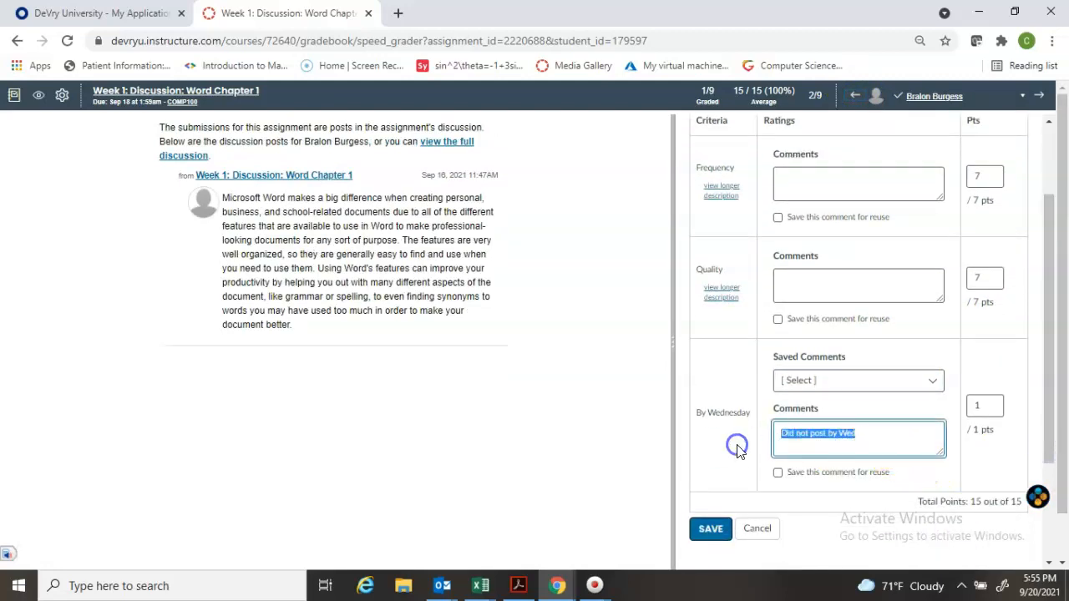
key("BackSpace")
left_click(716, 530)
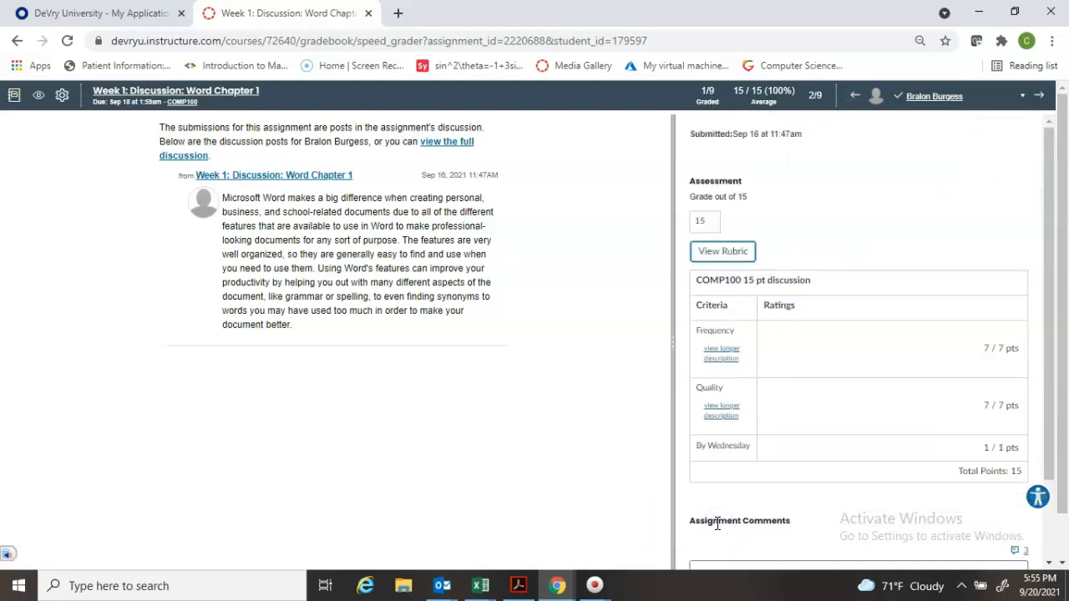
Leave the Week 1 grading view and open the Week 2: Discussion: Word Chapter 2 topic from the course modules
left_click_drag(1047, 341, 1049, 383)
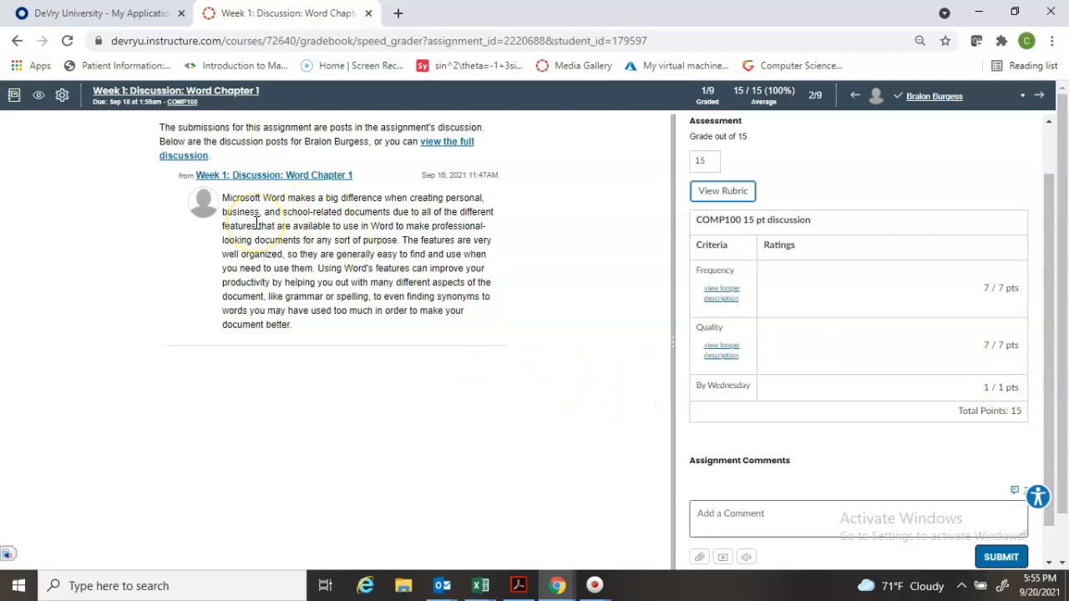
left_click(131, 97)
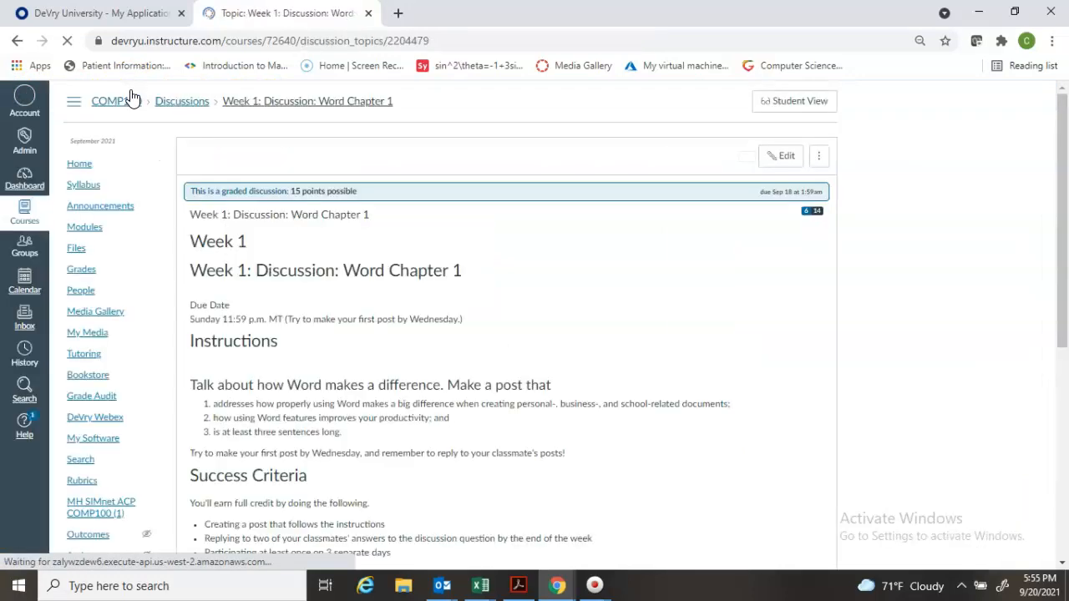
left_click(86, 238)
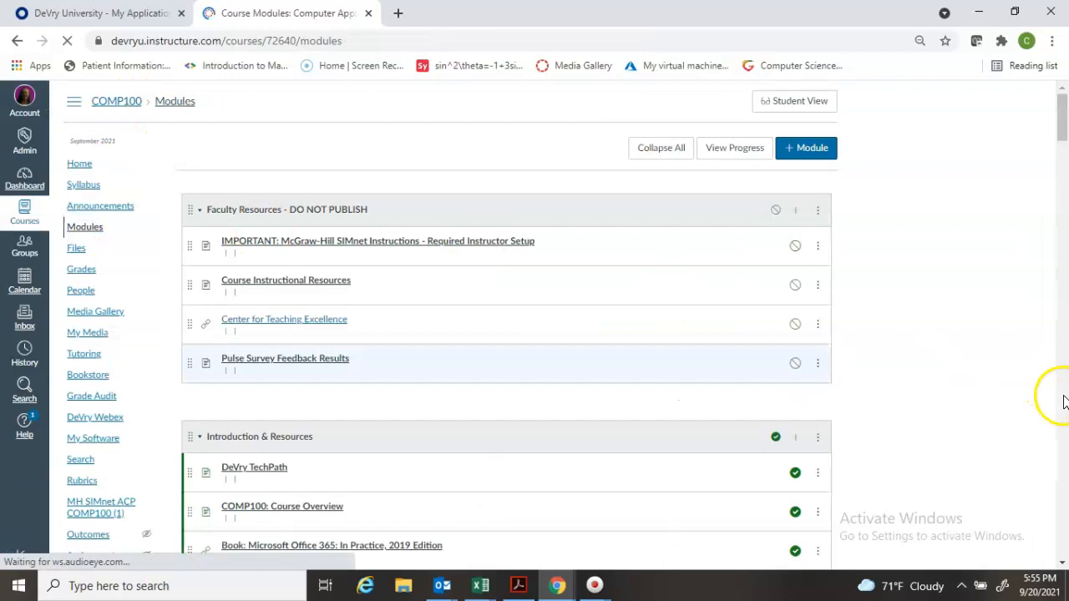
scroll(1064, 401, "down", 15)
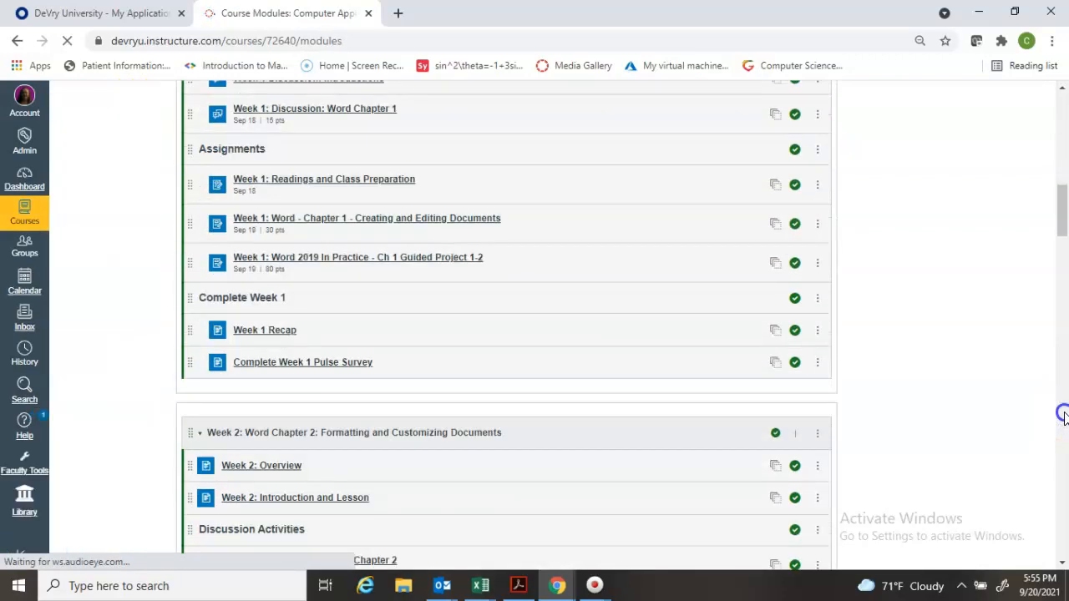
scroll(1063, 415, "down", 5)
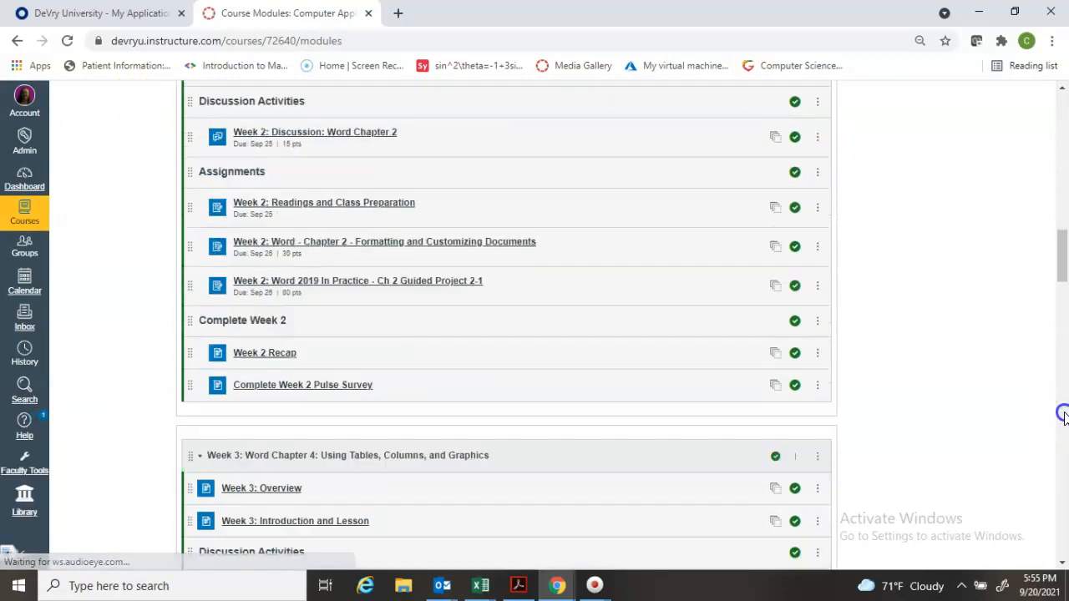
left_click(338, 138)
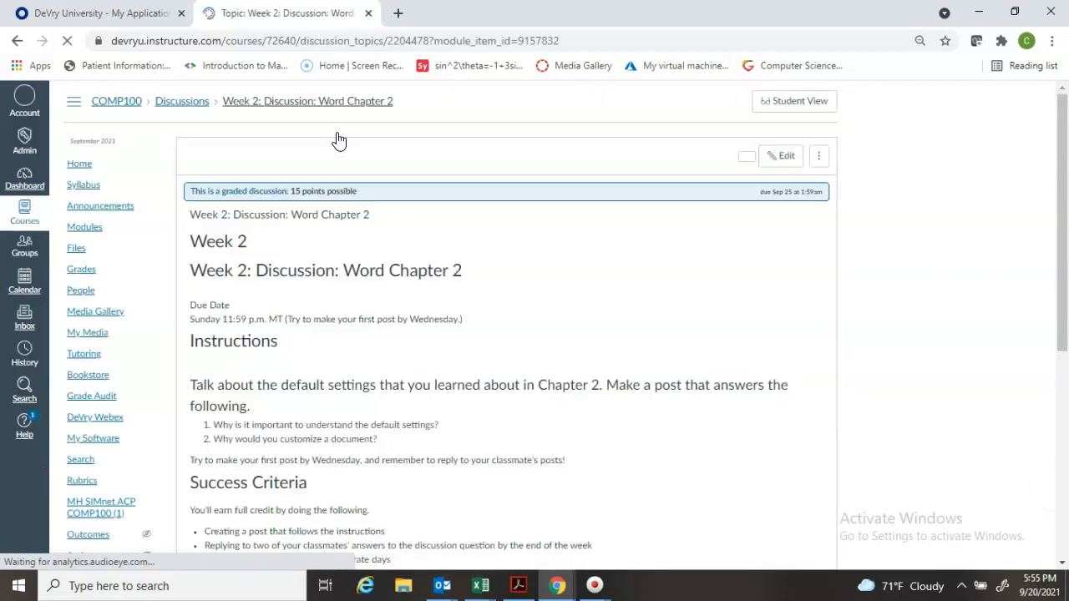
Start adding a rubric to the Week 2 discussion and open the search for existing rubrics
left_click(818, 175)
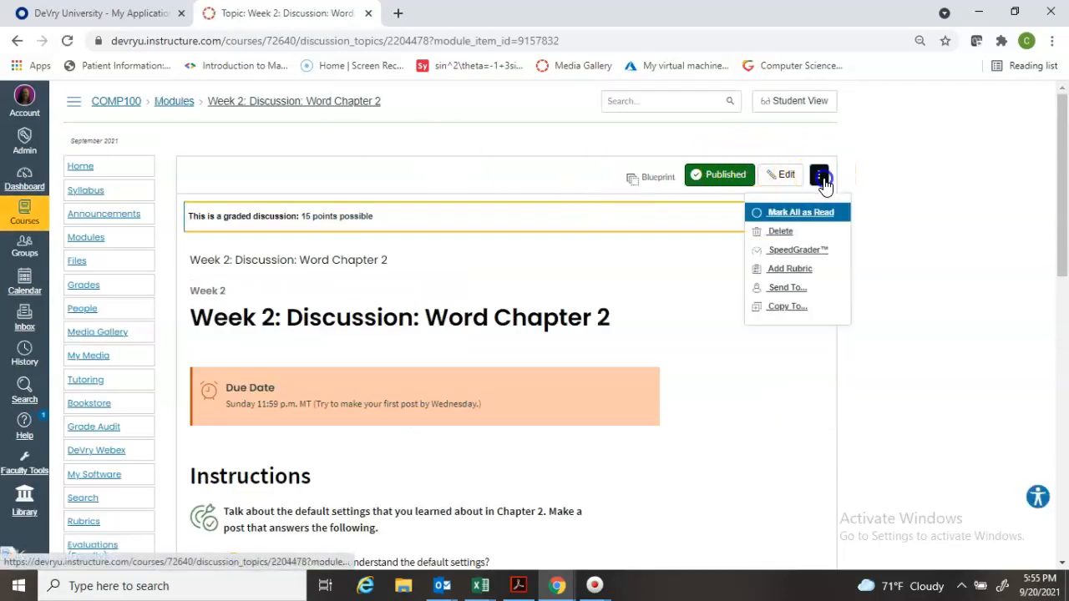
left_click(790, 268)
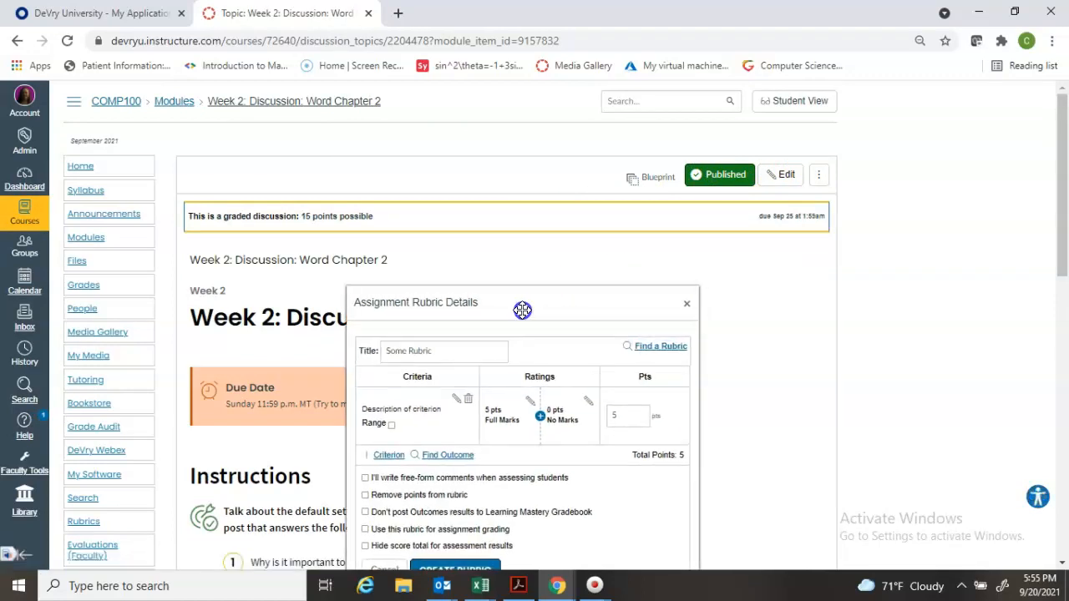
left_click_drag(522, 310, 469, 80)
left_click(604, 141)
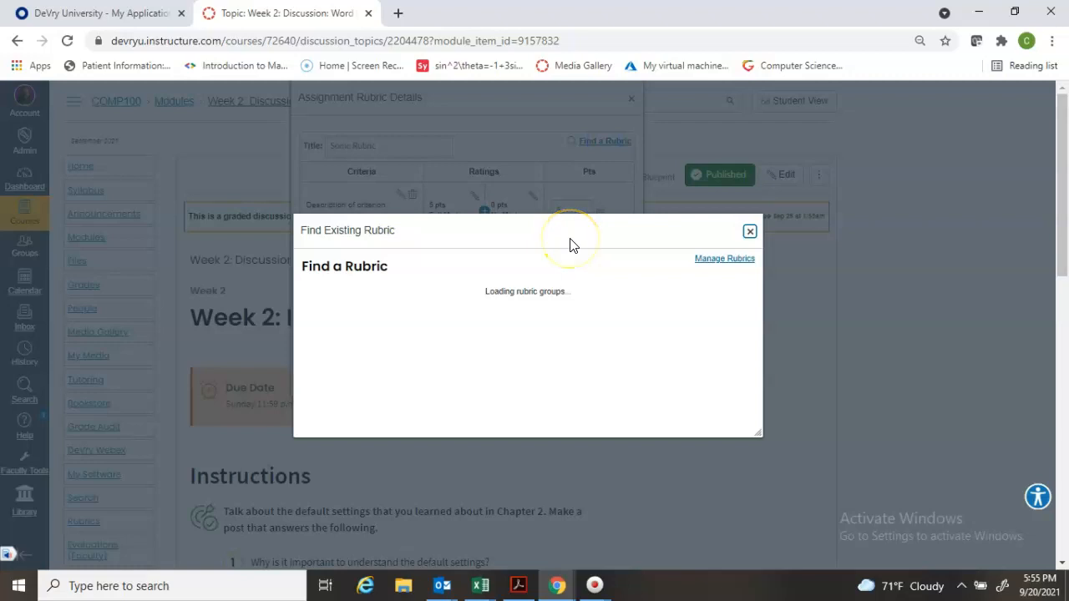
Find the existing "COMP100 15 pt discussion" rubric among the COMP100 rubrics and attach it to the Week 2 discussion
left_click(411, 335)
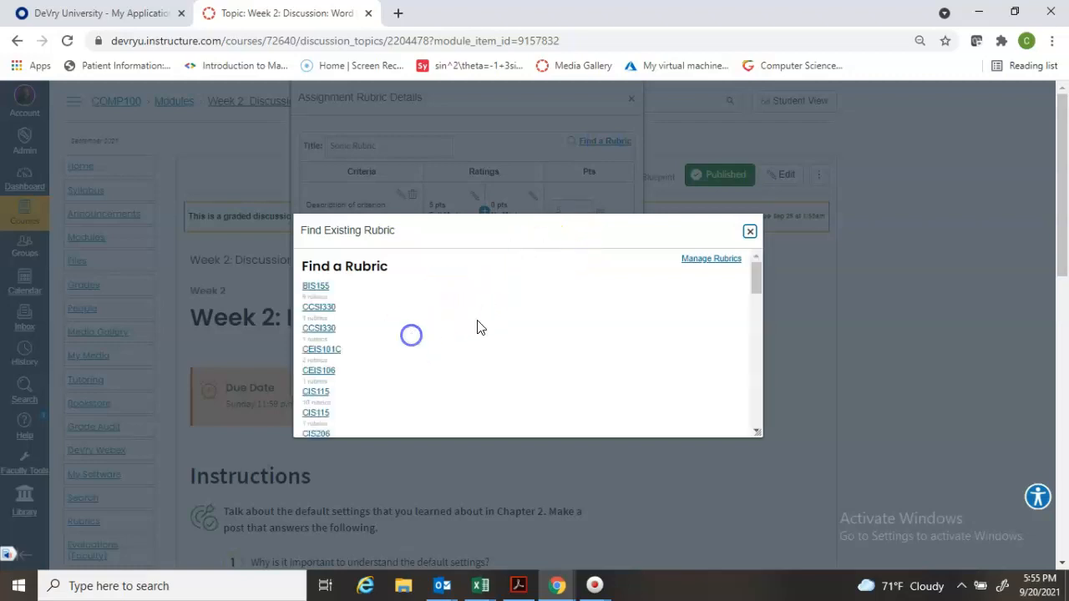
scroll(750, 307, "down", 3)
mouse_move(756, 320)
left_mouse_down()
mouse_move(754, 341)
mouse_move(751, 300)
left_mouse_up()
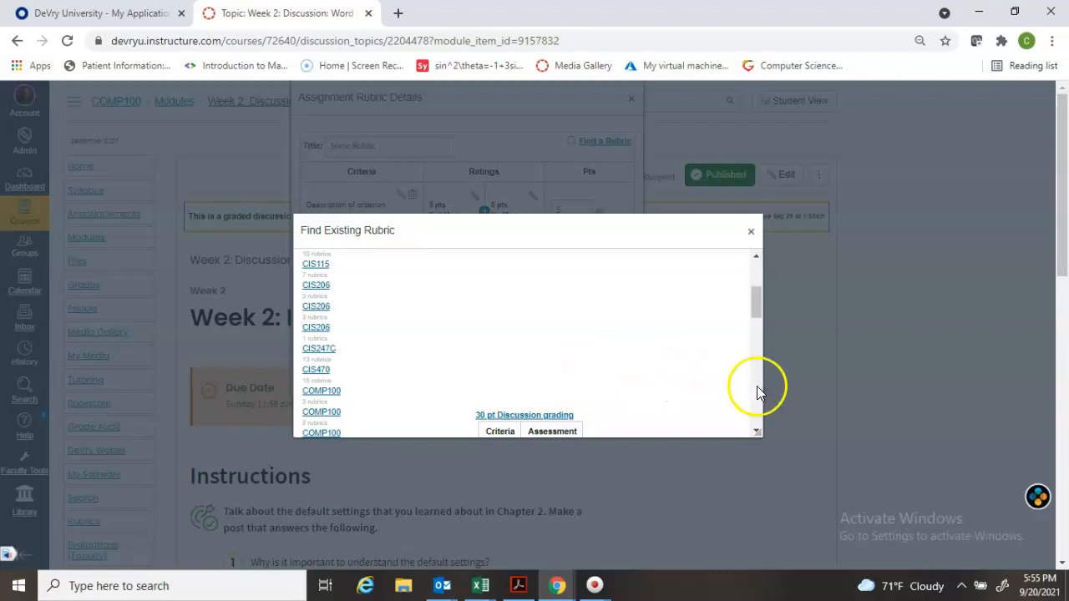
left_click(754, 424)
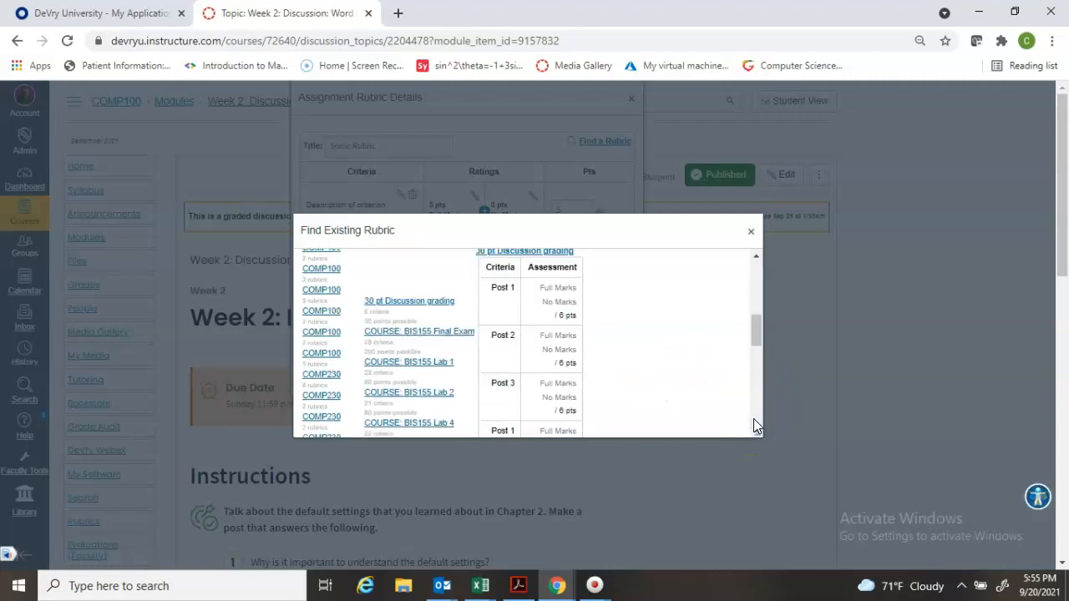
left_click(328, 356)
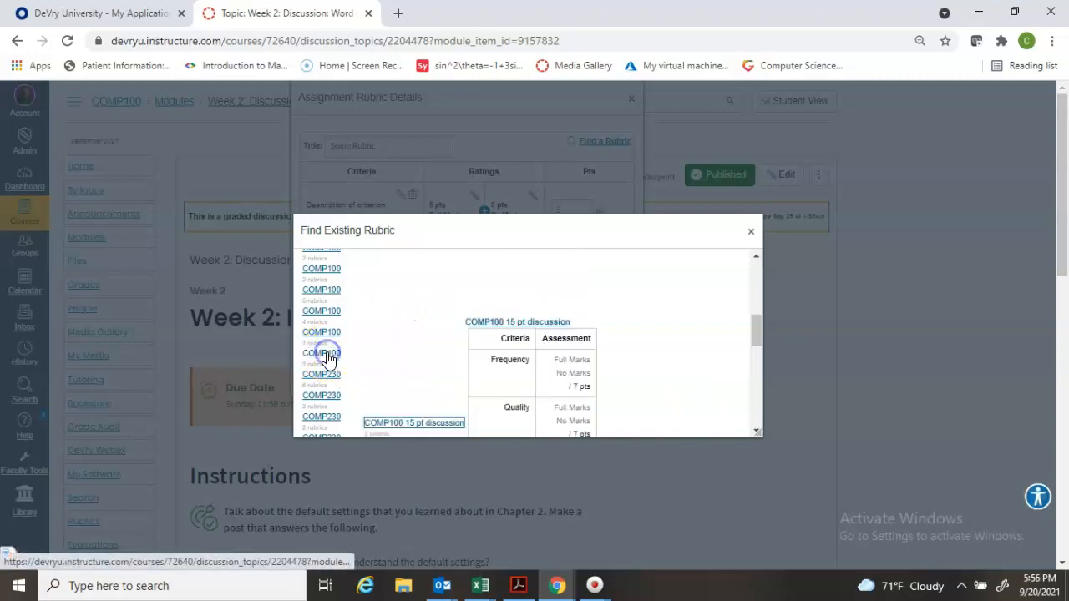
left_click(510, 326)
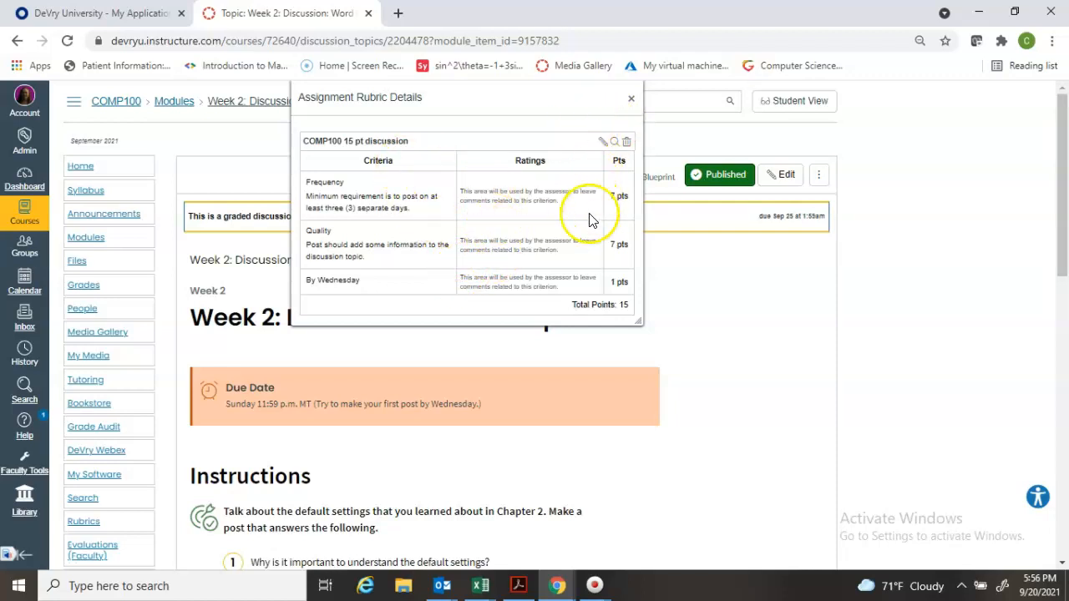
Edit the attached rubric so that it is used for assignment grading, accepting a new copy, and update it
left_click(603, 140)
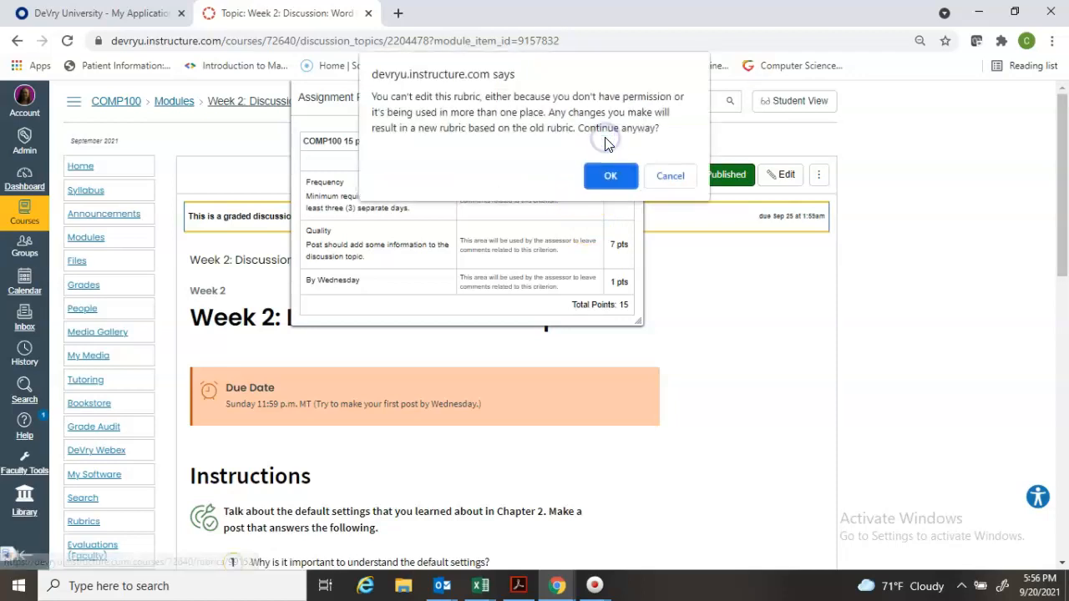
left_click(609, 177)
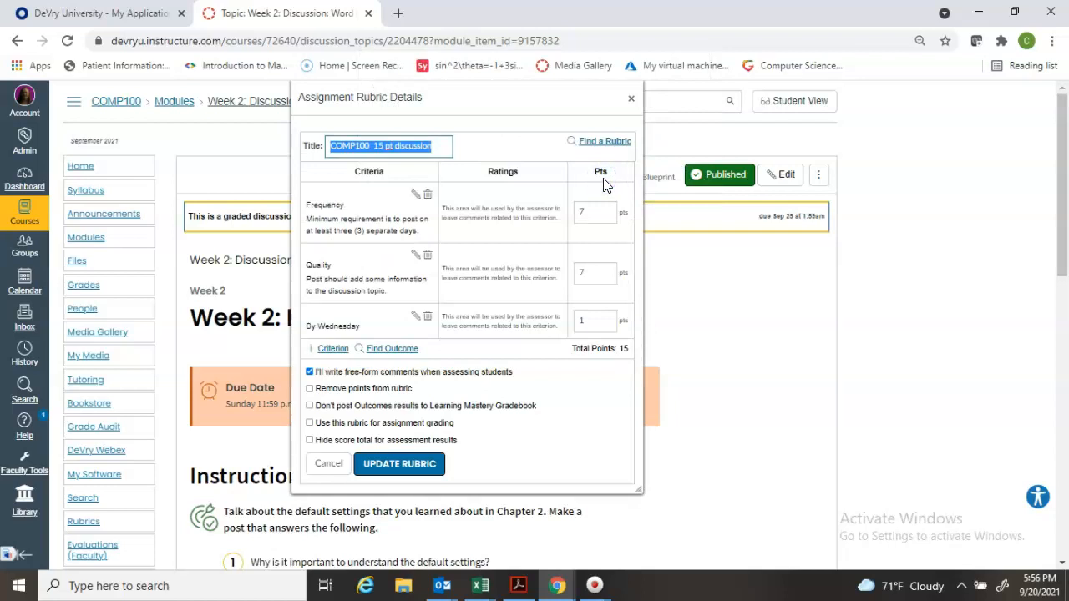
left_click(310, 424)
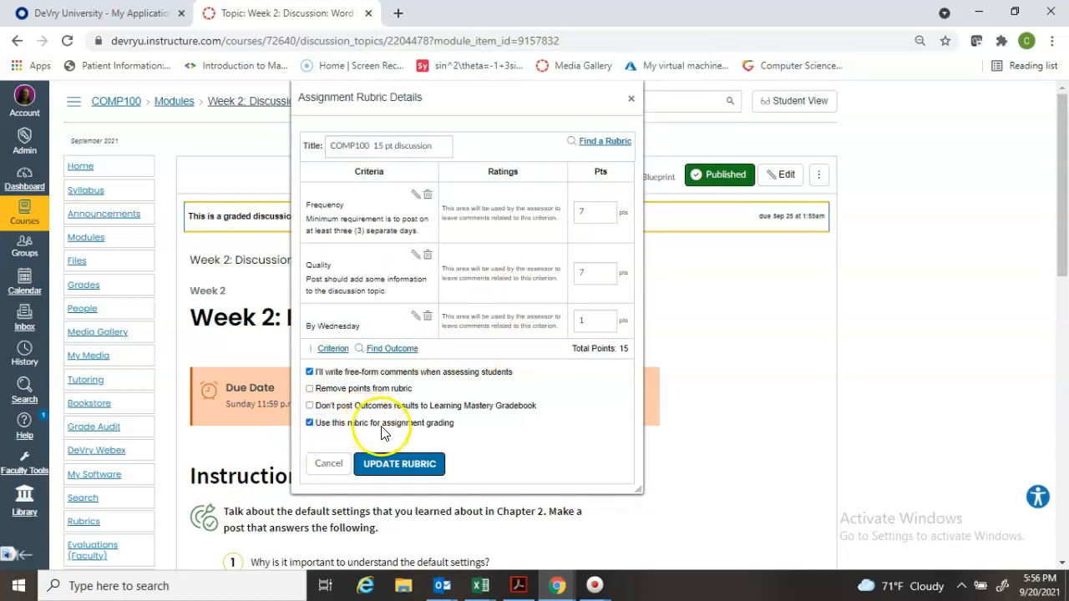
left_click(398, 471)
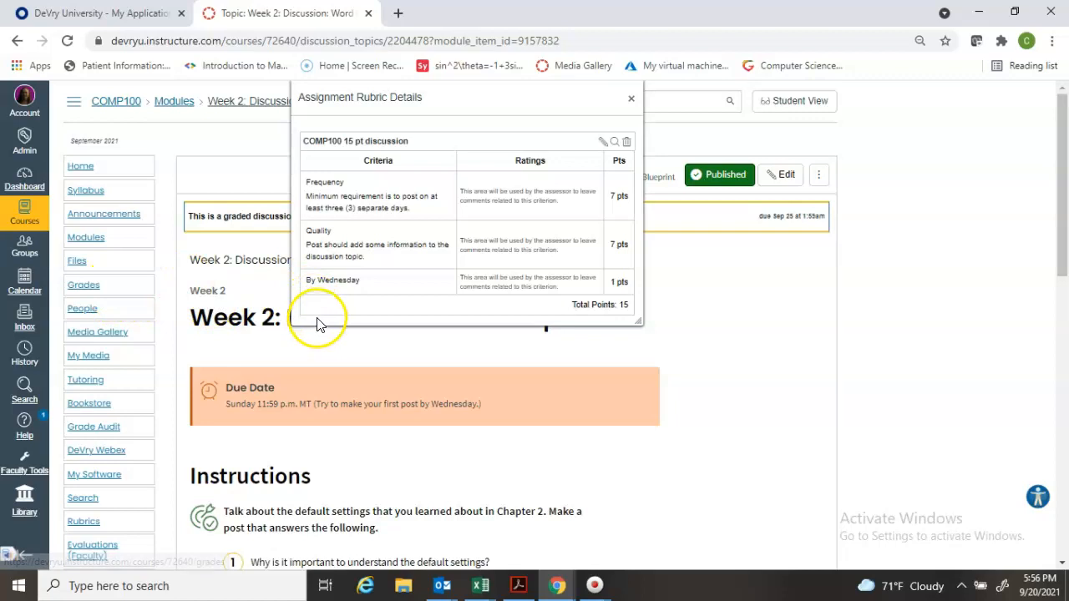
left_click_drag(487, 100, 504, 277)
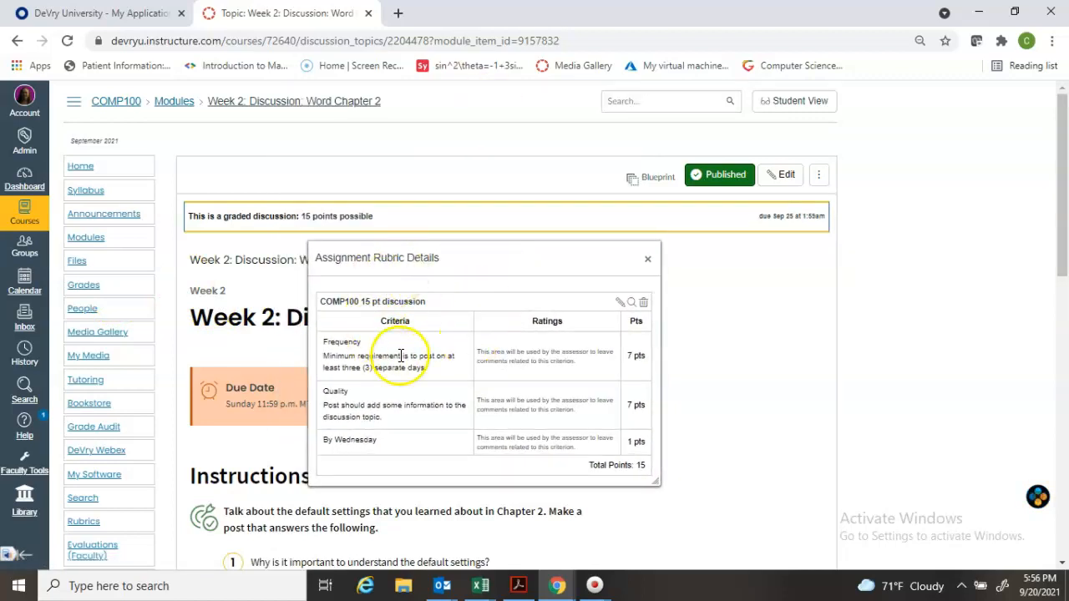